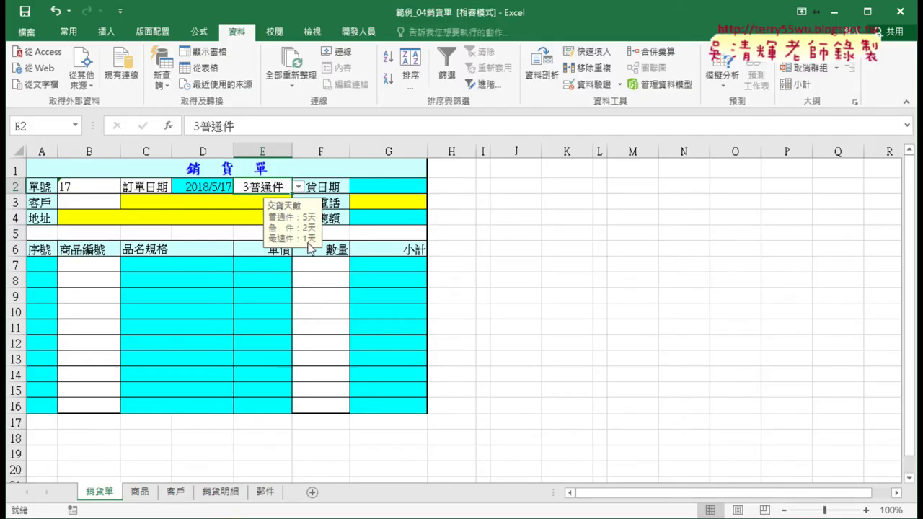
- Check that A2:B4 on the 郵件 sheet is the 郵件 named range, then return to 銷貨單
left_click(267, 494)
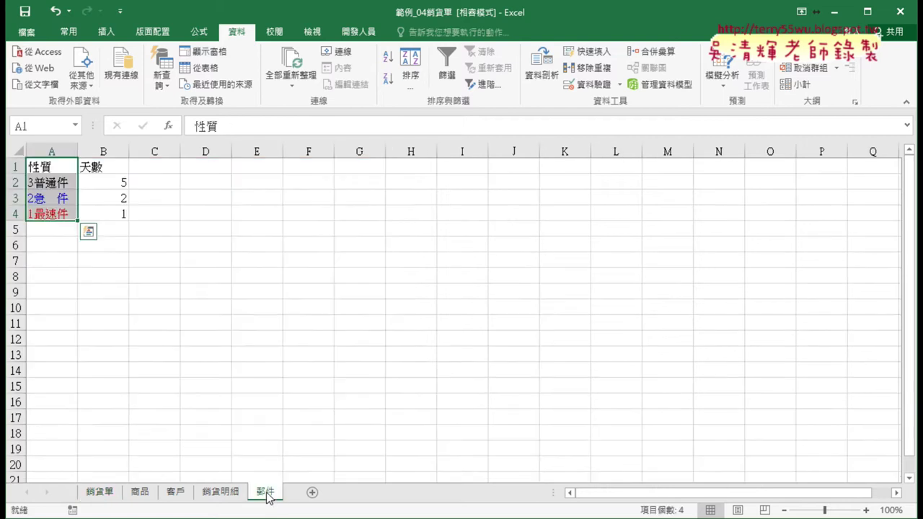
left_click_drag(45, 182, 103, 215)
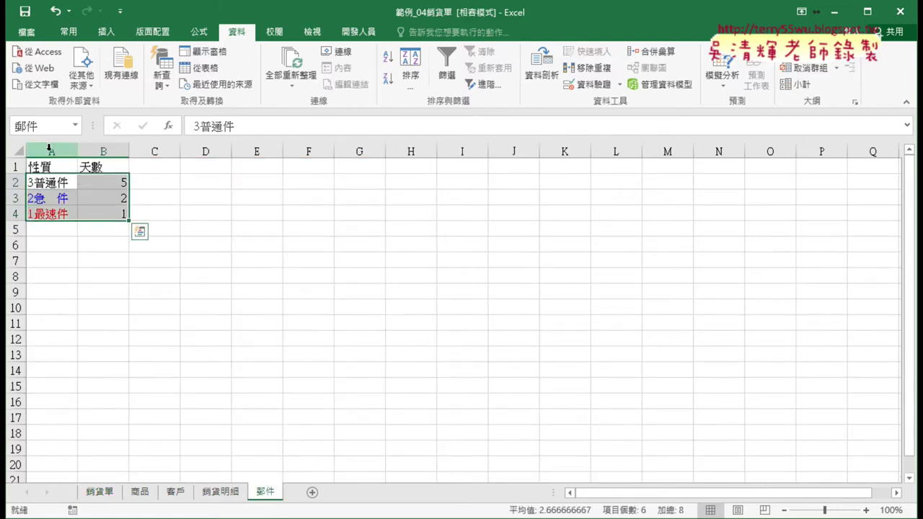
left_click(107, 494)
left_click(376, 187)
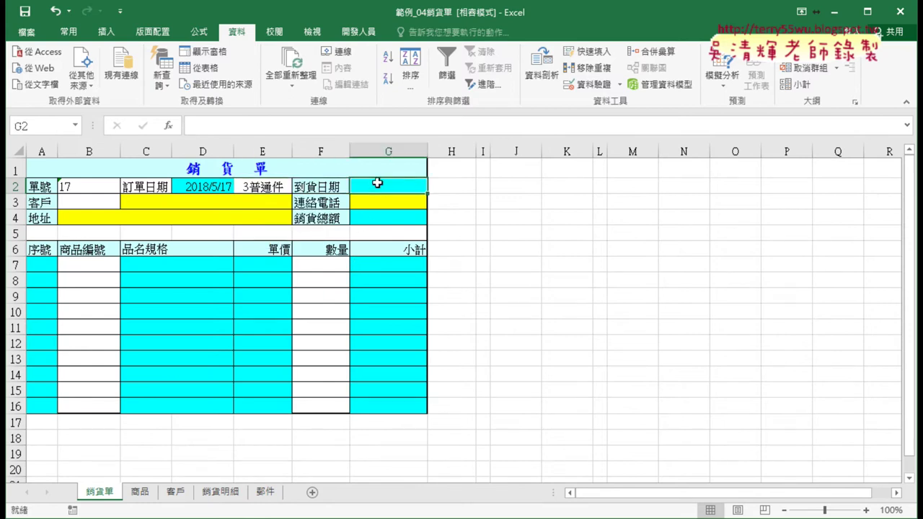
- Begin G2's formula as =D2+ and insert VLOOKUP from the 檢視與參照 category
left_click(318, 130)
type("=")
left_click(205, 187)
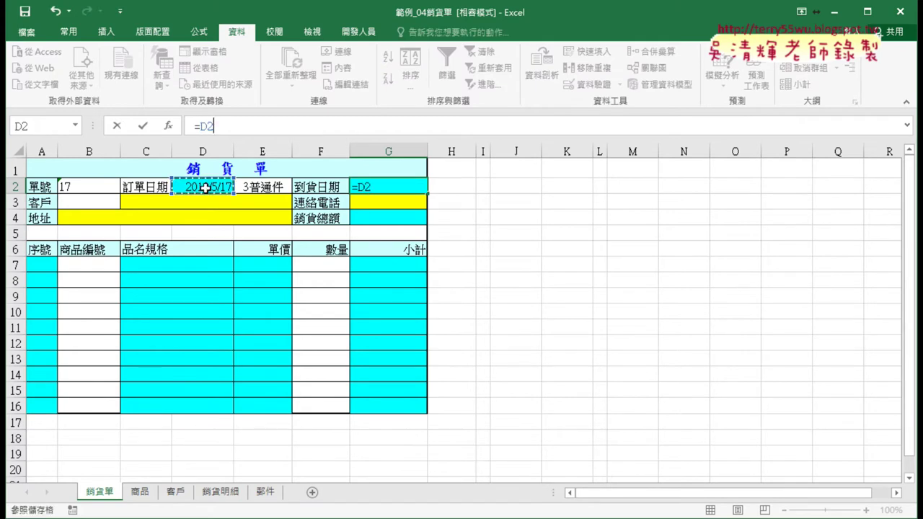
type("+")
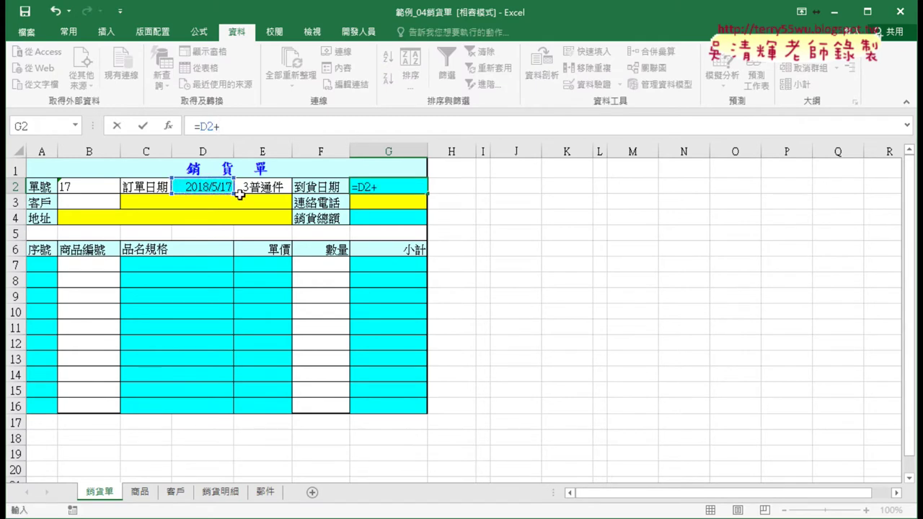
left_click(75, 125)
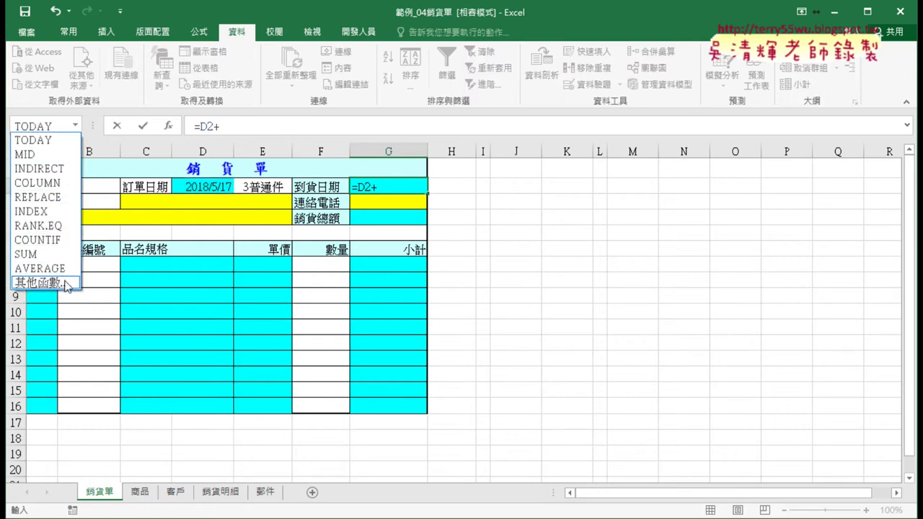
left_click(62, 286)
left_click(711, 161)
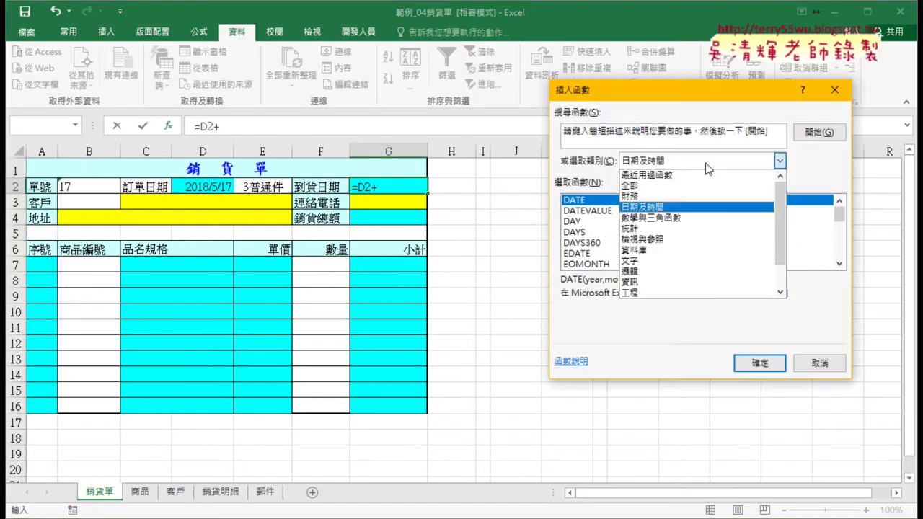
left_click(703, 239)
scroll(778, 251, "down", 4)
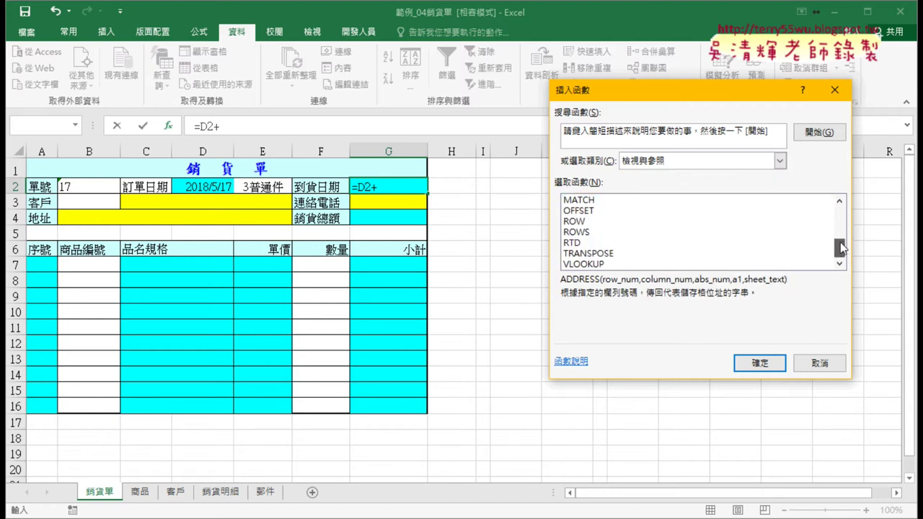
double_click(673, 264)
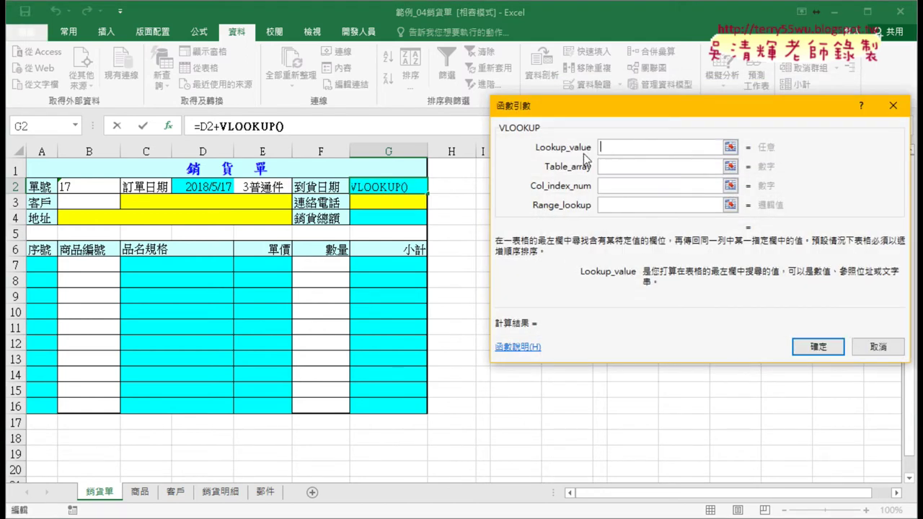
- Give VLOOKUP lookup value E2, table 郵件, column 2 and match 0, giving 2018/05/22
left_click(262, 188)
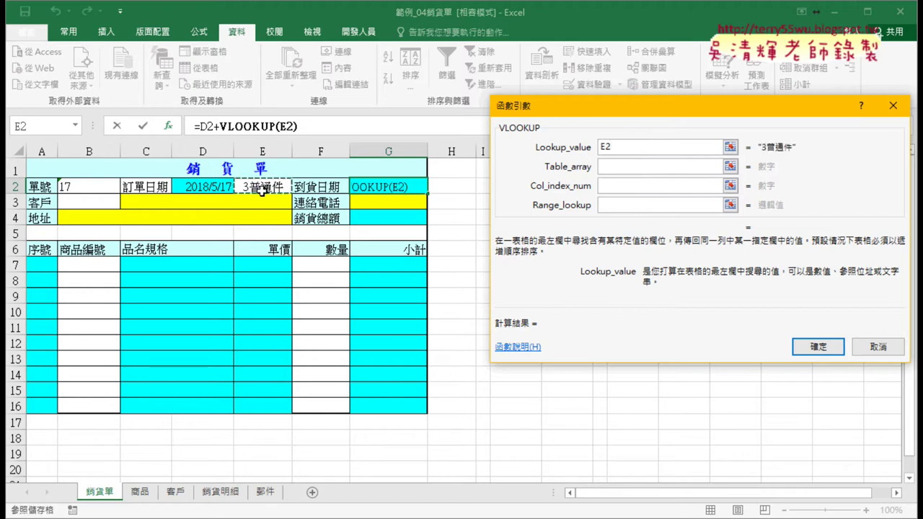
left_click(628, 169)
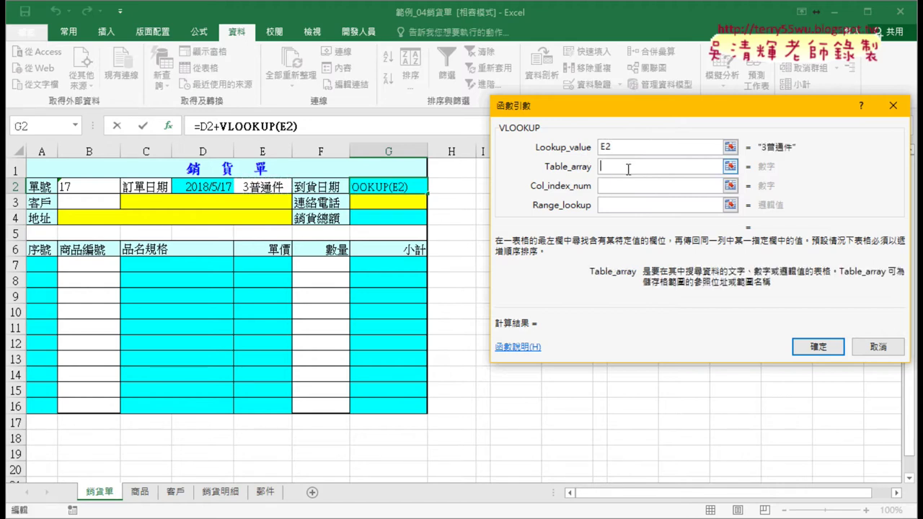
key("F3")
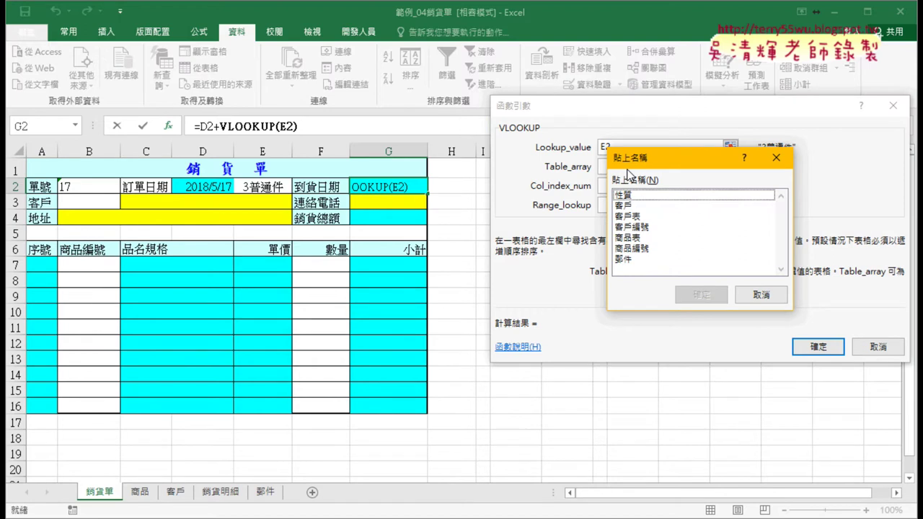
double_click(624, 259)
key("Tab")
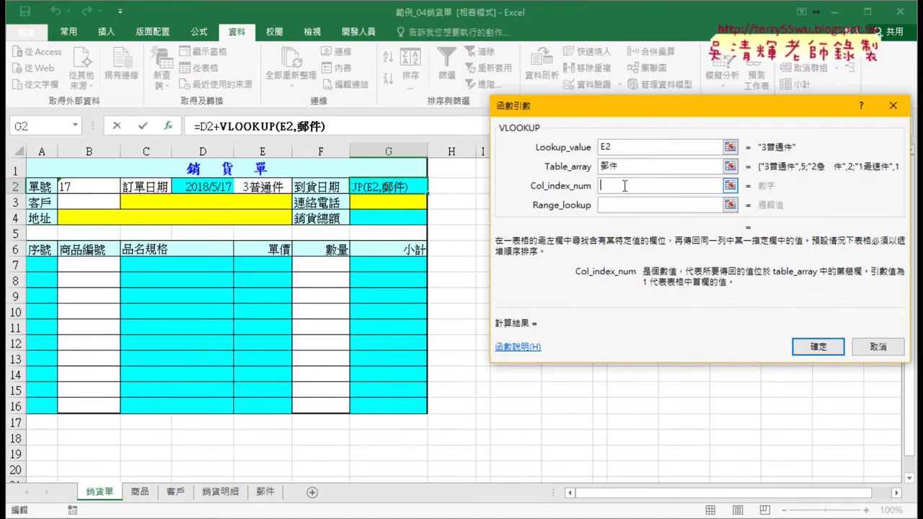
left_click(626, 166)
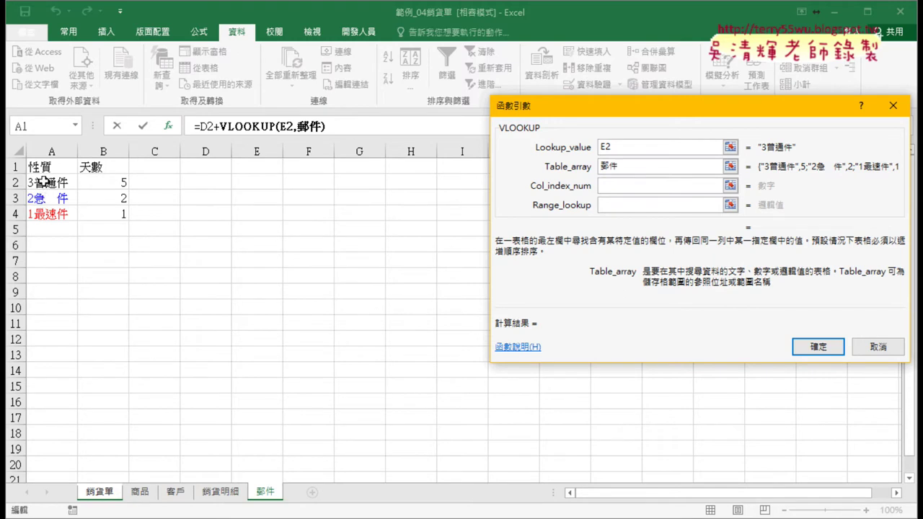
left_click(664, 187)
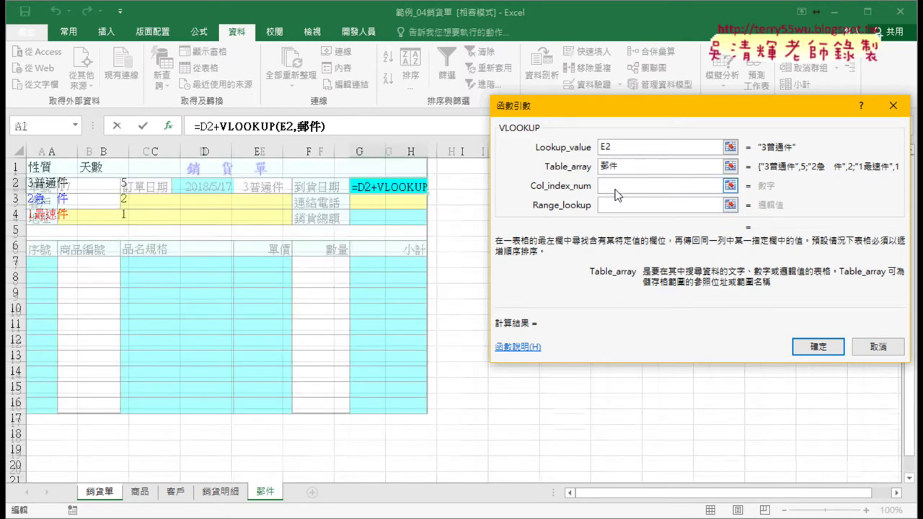
type("2")
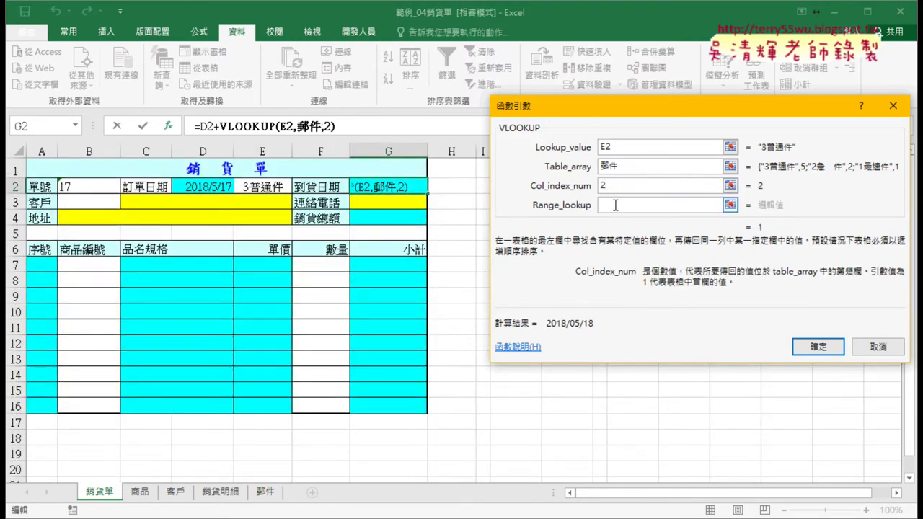
left_click(611, 204)
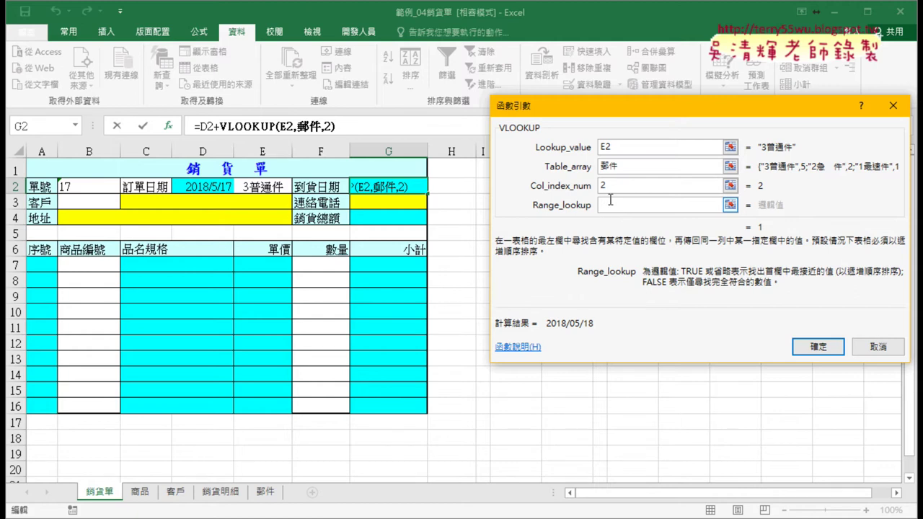
type("0")
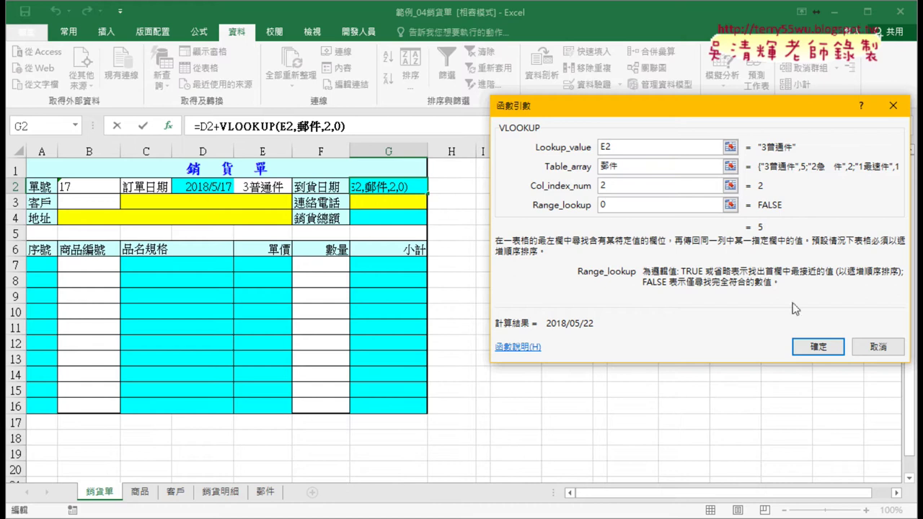
left_click(817, 346)
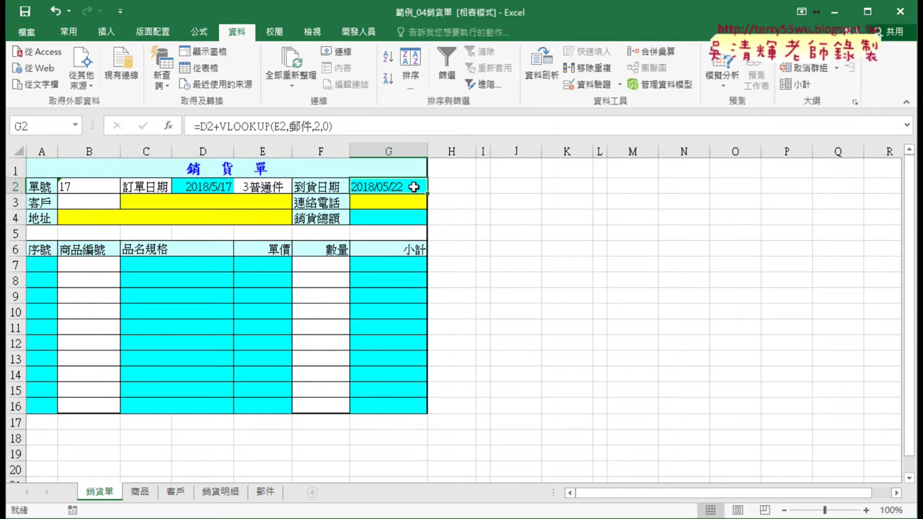
- Cut the VLOOKUP part out of G2's formula and delete the remaining =D2+
double_click(224, 127)
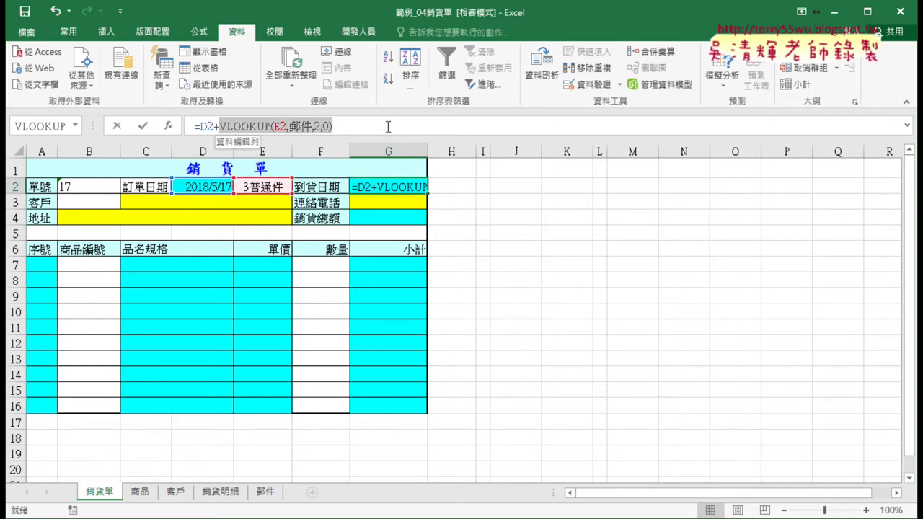
right_click(299, 127)
left_click(336, 135)
left_click_drag(220, 127, 189, 127)
key("Delete")
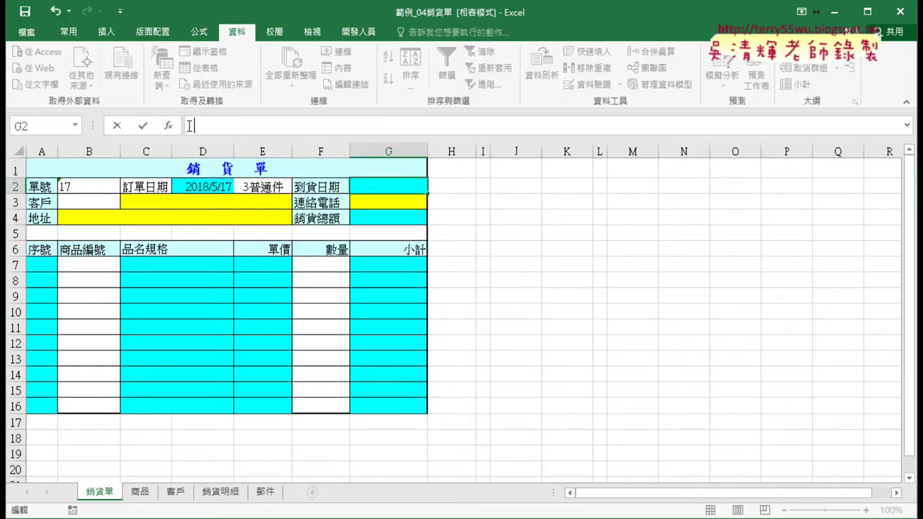
- Insert the WORKDAY function into G2 from the 日期及時間 category
left_click(168, 126)
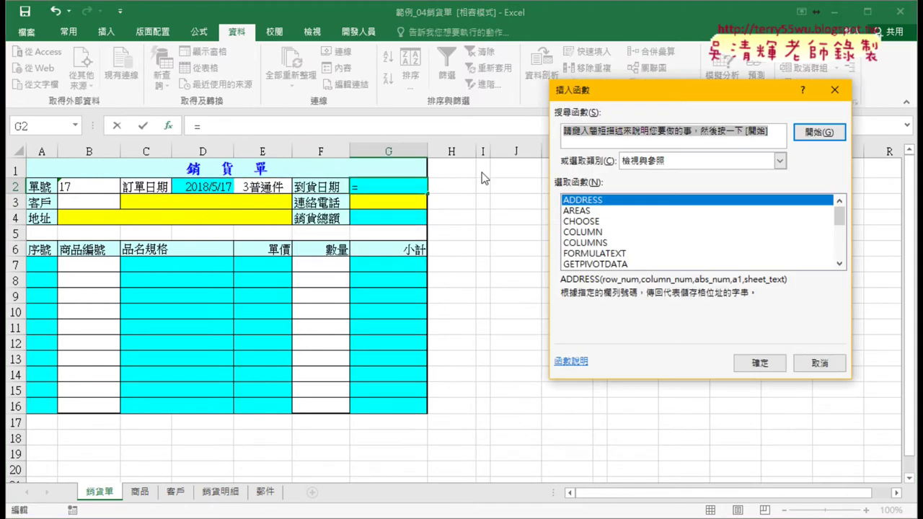
left_click(649, 162)
left_click(667, 203)
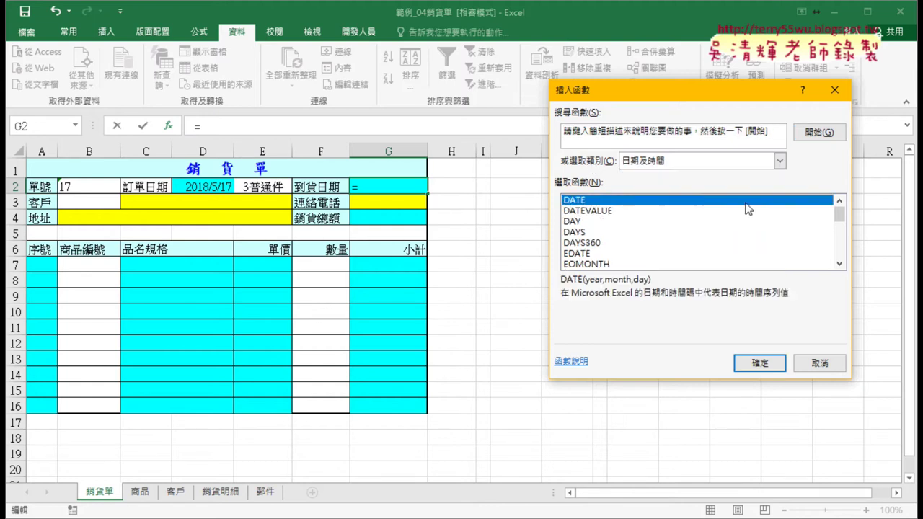
left_click_drag(842, 214, 843, 252)
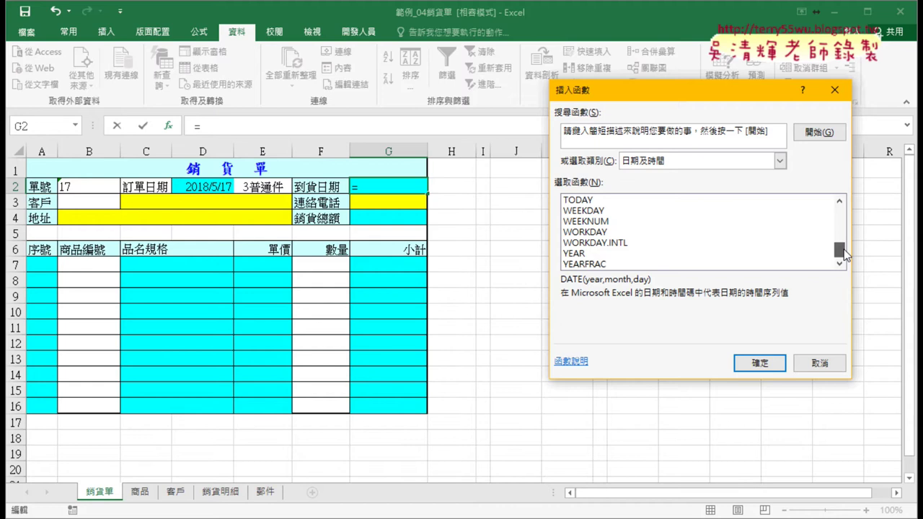
left_click(593, 234)
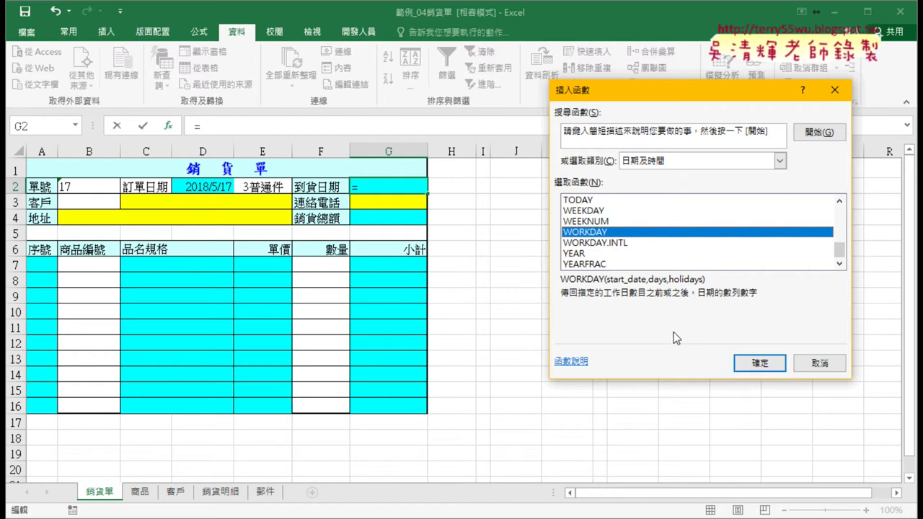
left_click(755, 365)
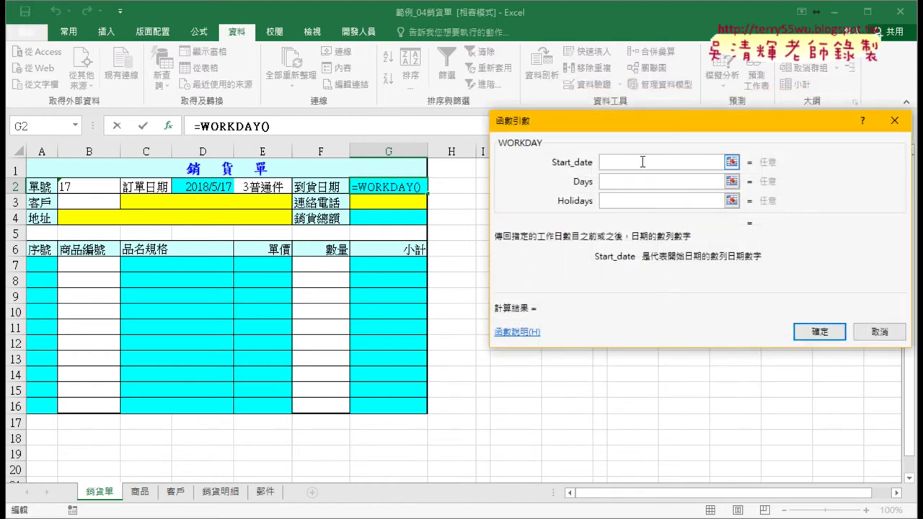
- Set WORKDAY's start date to D2 and days to VLOOKUP(E2,郵件,2,0), showing 2018/05/24
left_click(203, 189)
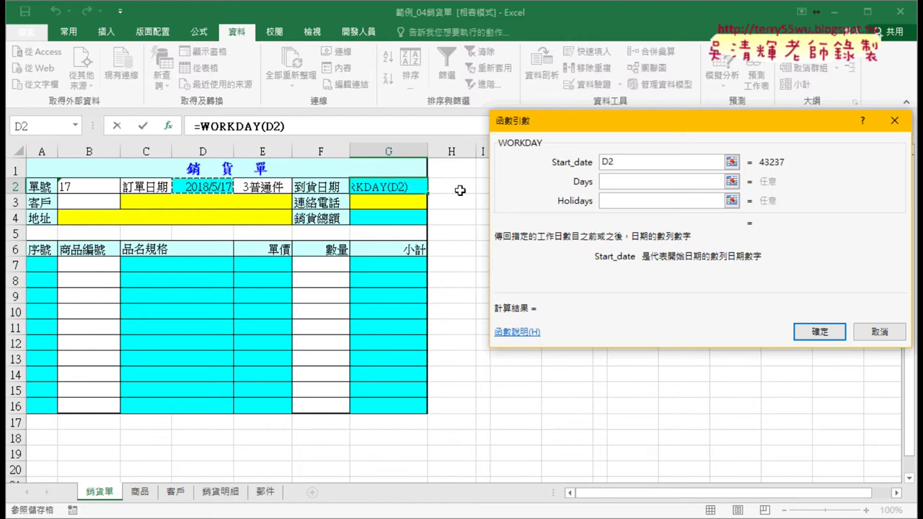
left_click(615, 181)
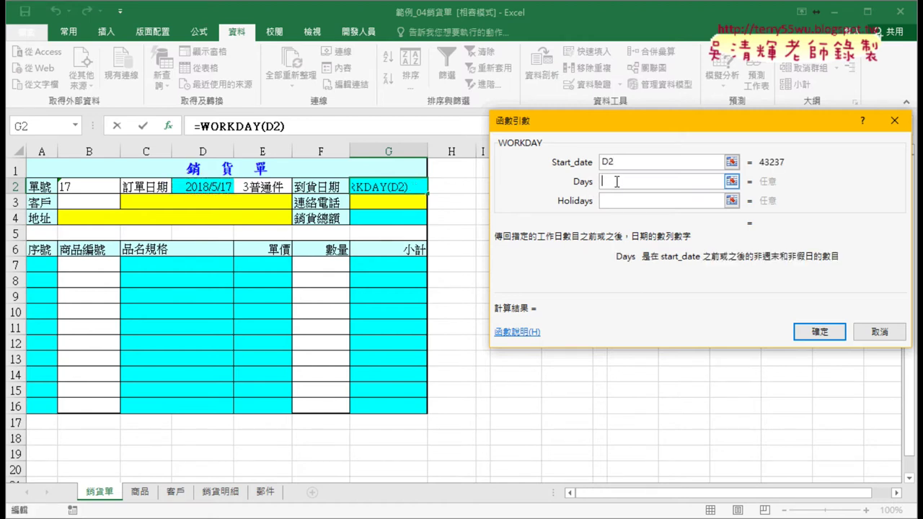
right_click(617, 181)
left_click(646, 226)
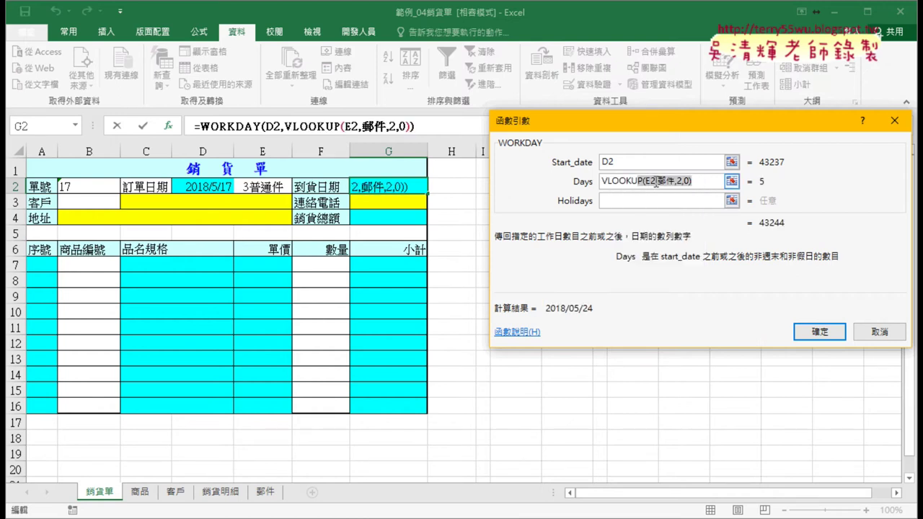
left_click_drag(655, 182, 580, 183)
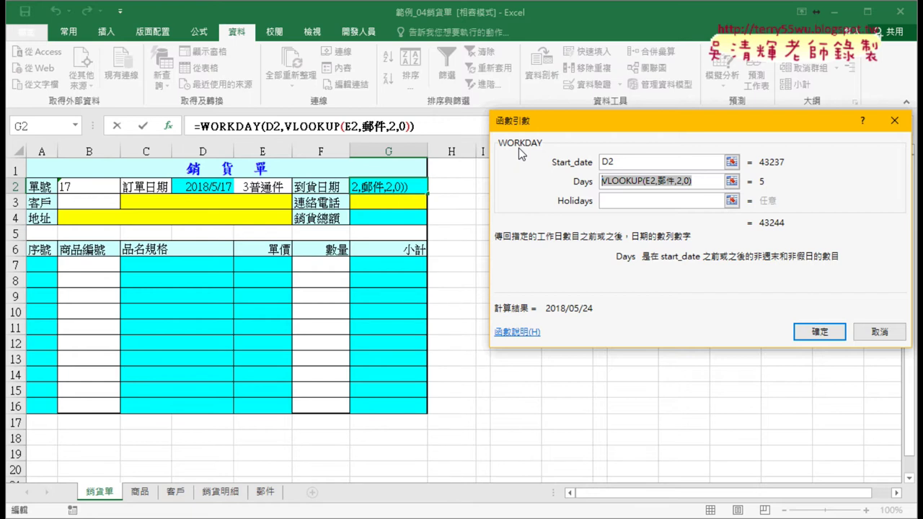
left_click(629, 206)
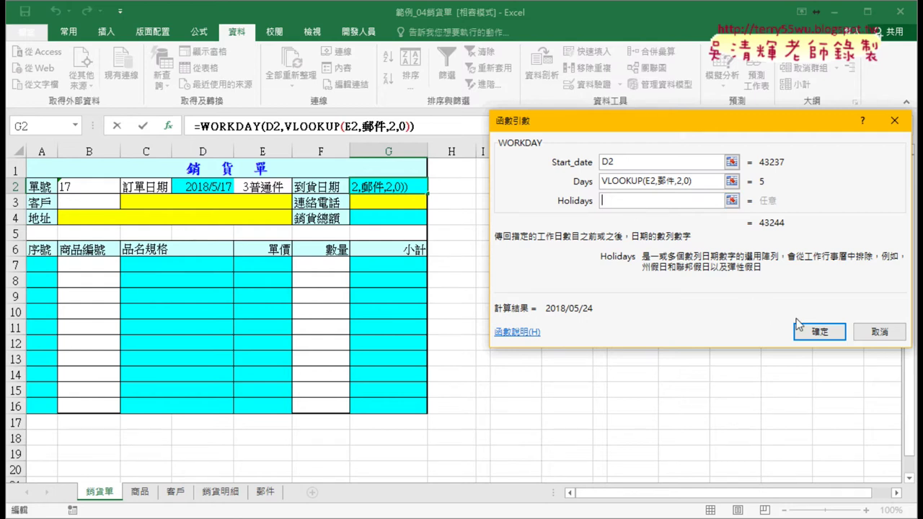
left_click(819, 332)
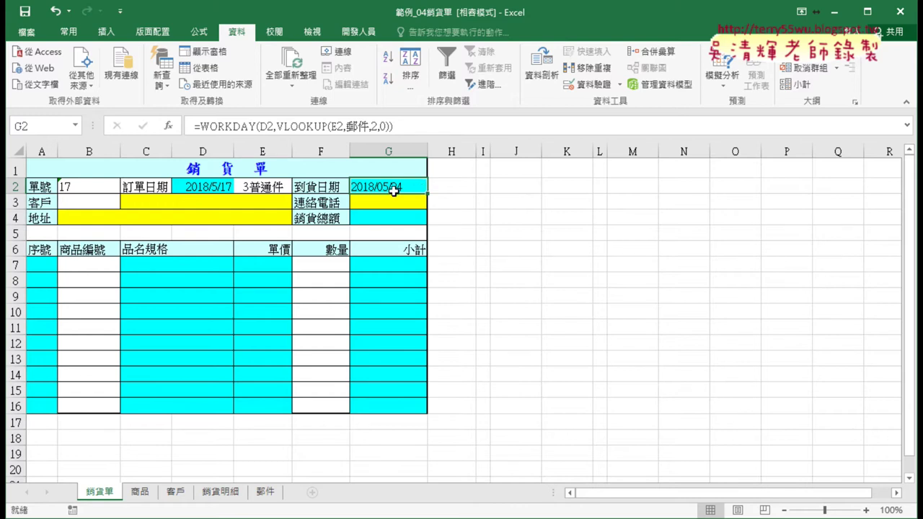
left_click(94, 204)
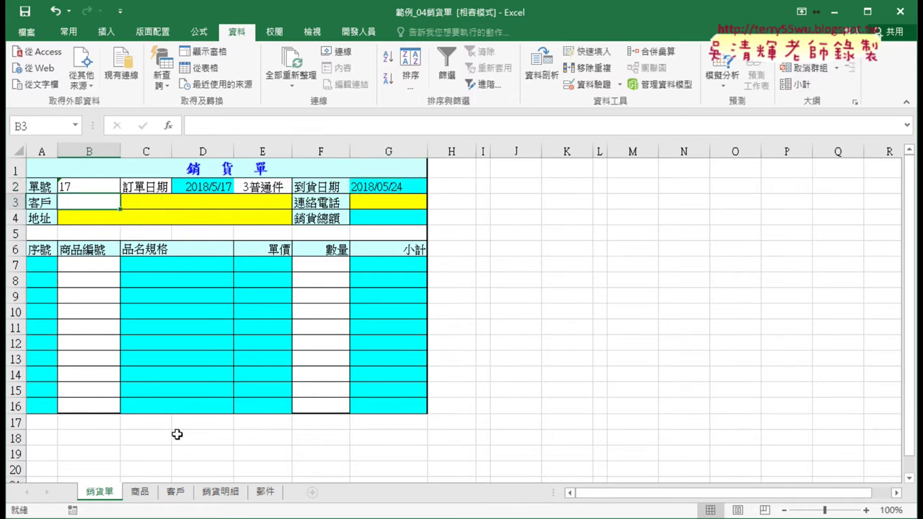
- On the 客戶 sheet, delete the defined names from 客戶編號 through 郵件 in Name Manager
left_click(178, 496)
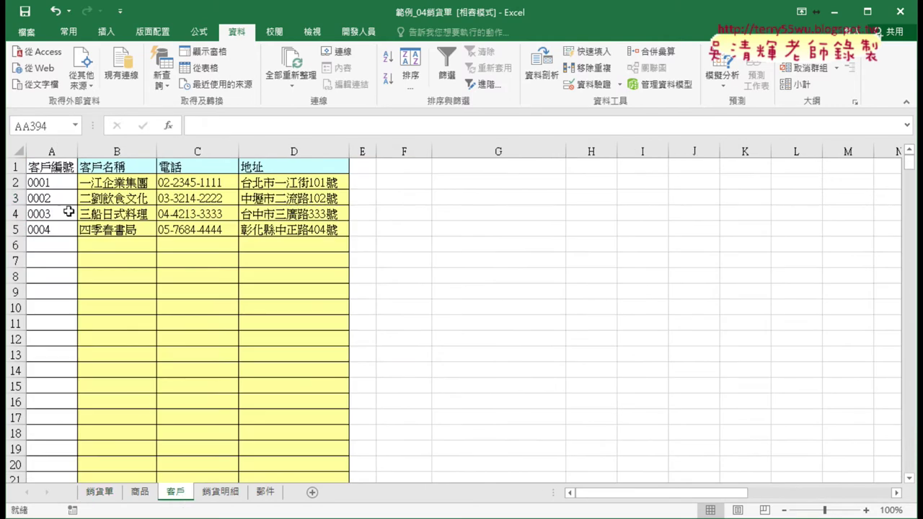
left_click_drag(68, 165, 49, 230)
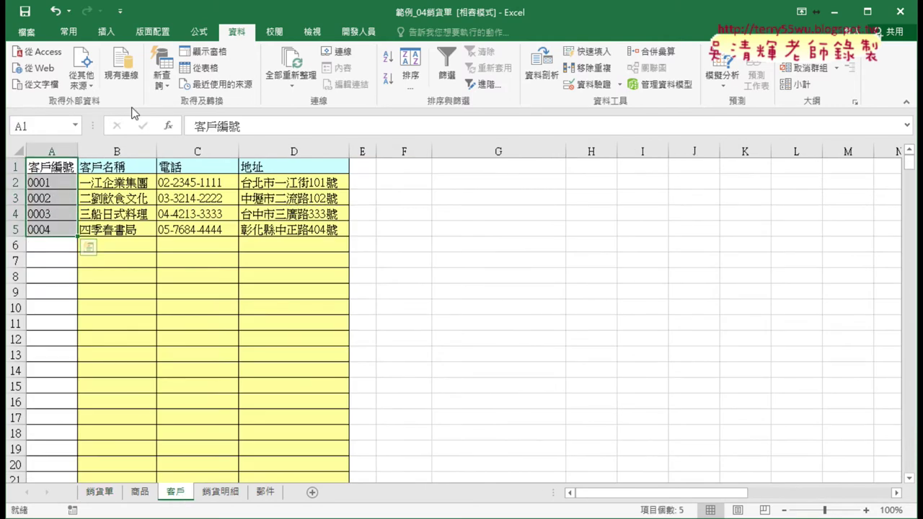
left_click(199, 31)
left_click(370, 79)
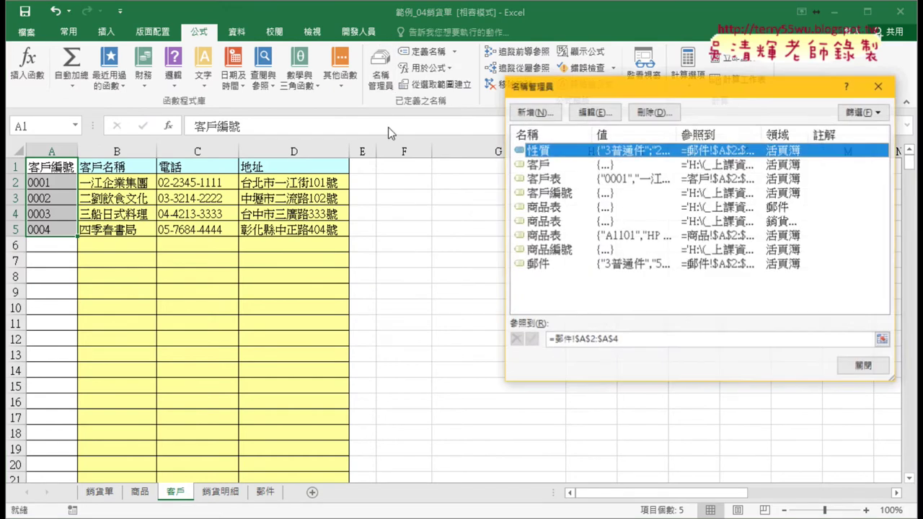
left_click(556, 193)
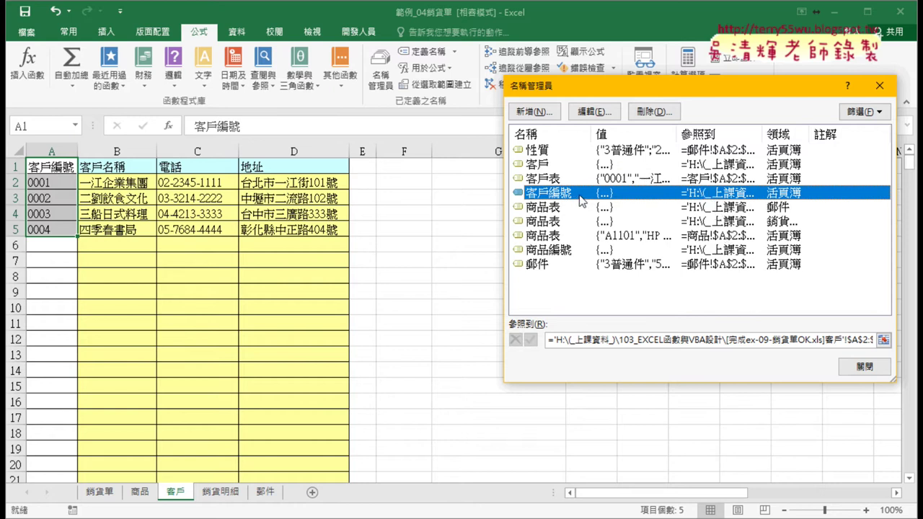
left_click(575, 264, "shift")
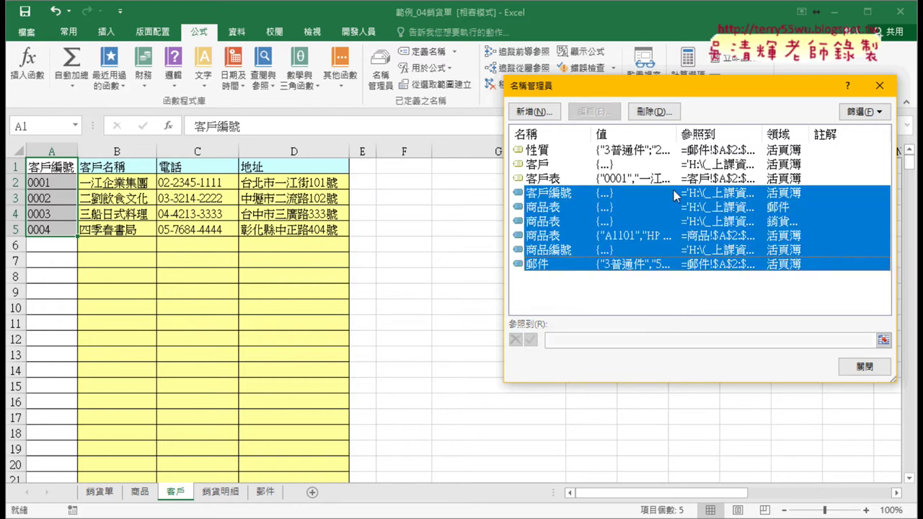
left_click(653, 113)
left_click(437, 307)
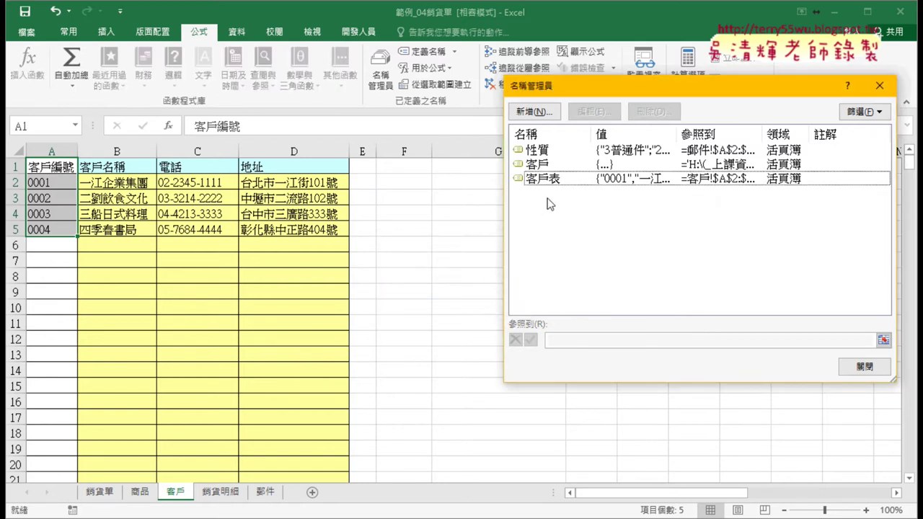
- Also delete the 客戶 and 客戶表 names, leaving only 性質
left_click(550, 168)
left_click(653, 112)
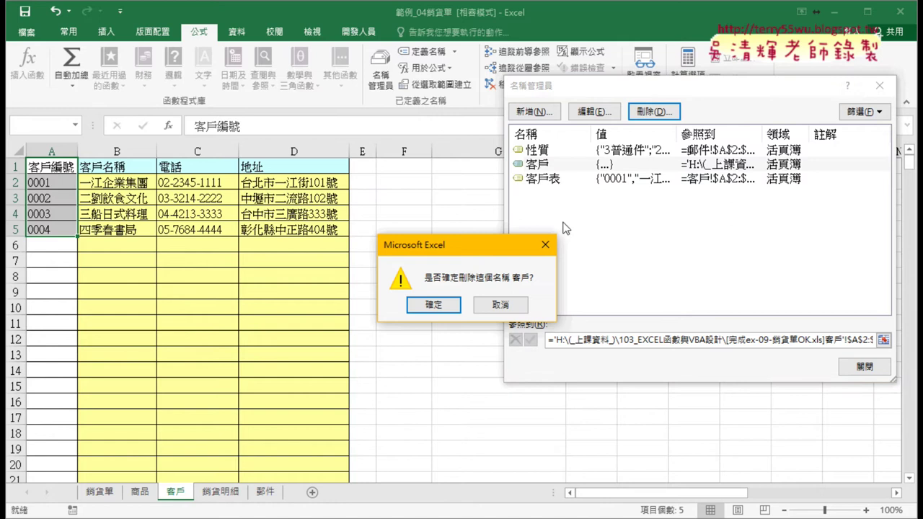
left_click(422, 309)
left_click(576, 165)
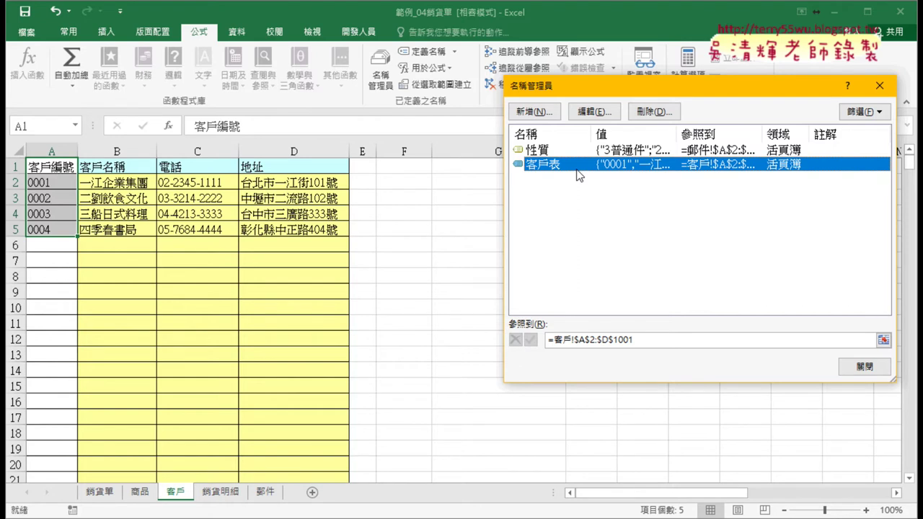
left_click(652, 112)
left_click(435, 308)
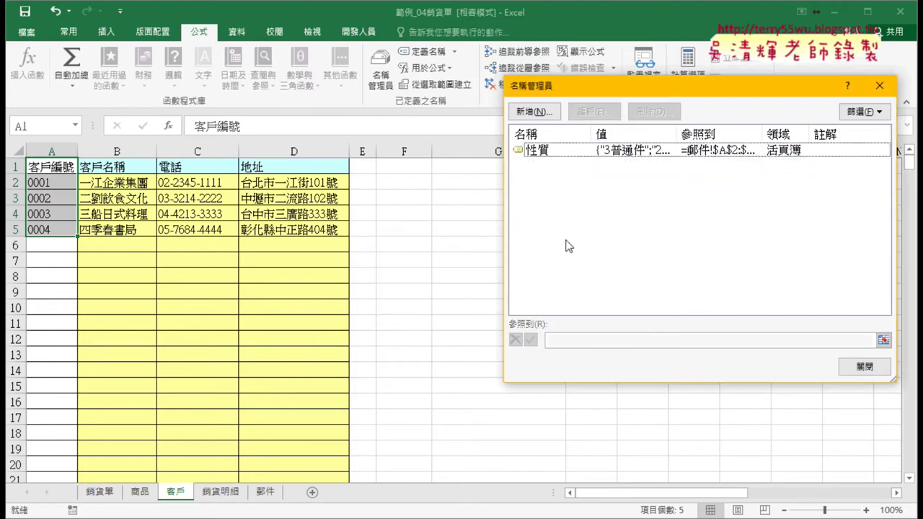
left_click(881, 369)
left_click_drag(50, 166, 43, 228)
left_click(436, 84)
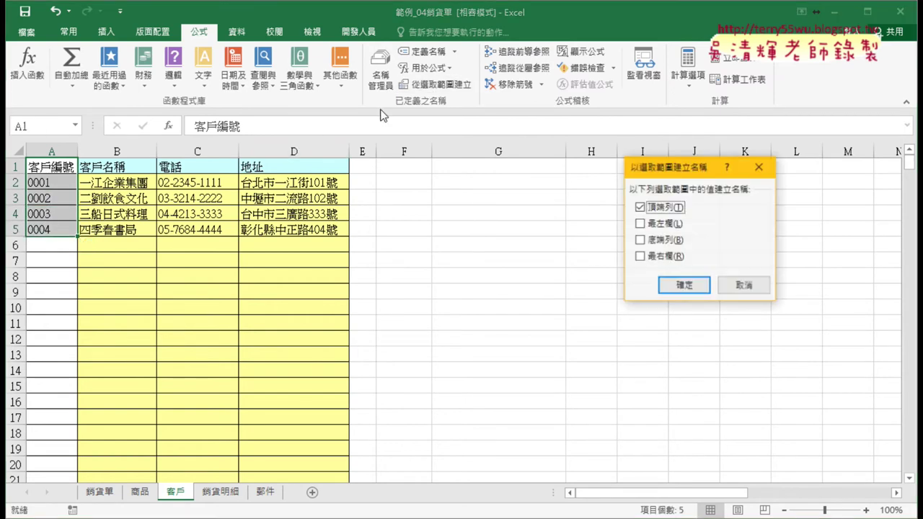
- Name the customer records A2:D5 客戶 in the Name Box, then return to the 銷貨單 sheet
left_click(736, 288)
mouse_move(50, 183)
left_mouse_down()
mouse_move(185, 219)
mouse_move(336, 238)
left_mouse_up()
left_click(288, 229)
mouse_move(51, 184)
left_mouse_down()
mouse_move(179, 213)
mouse_move(332, 229)
left_mouse_up()
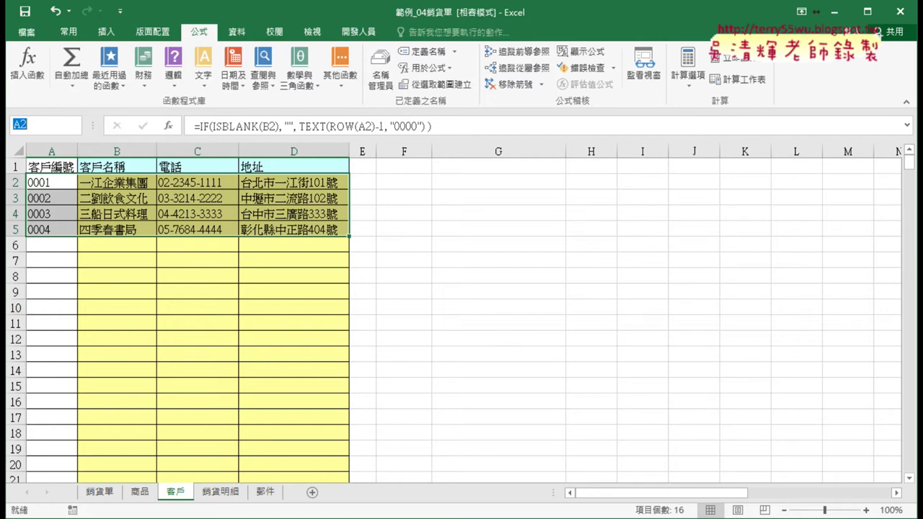
key("Escape")
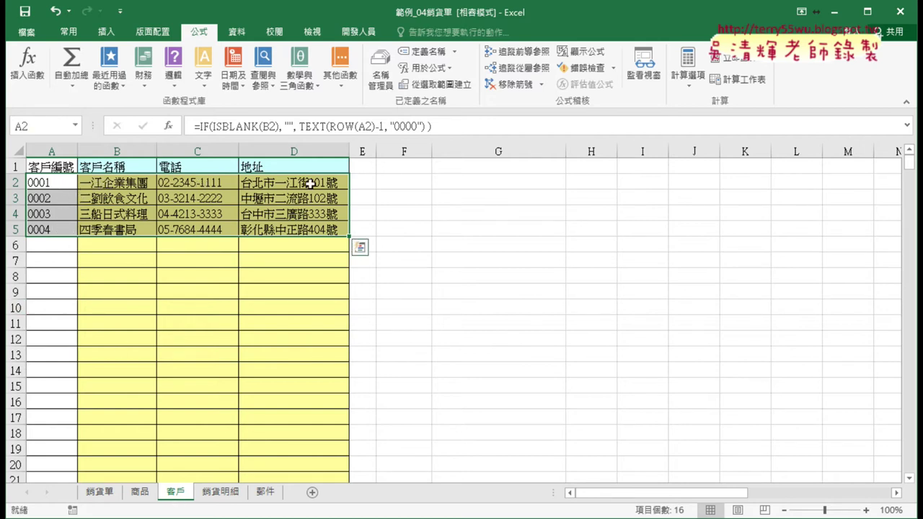
left_click(57, 125)
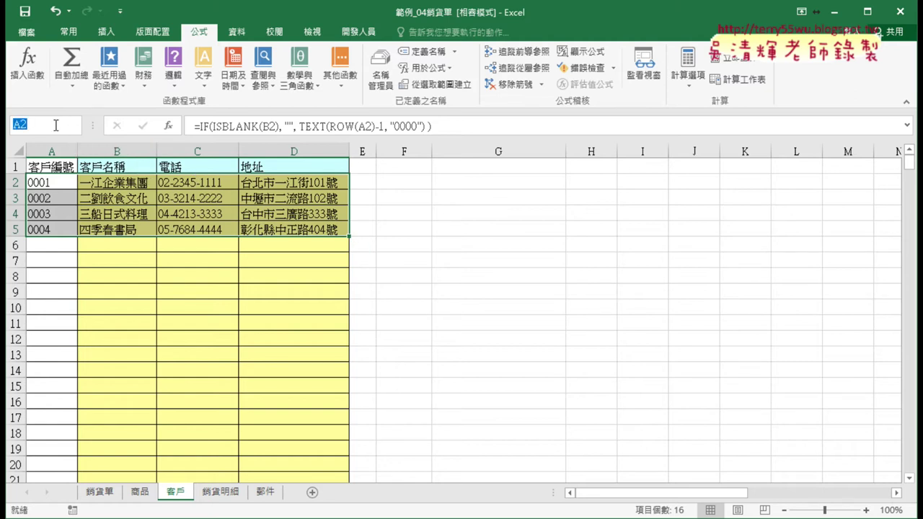
left_click(178, 492)
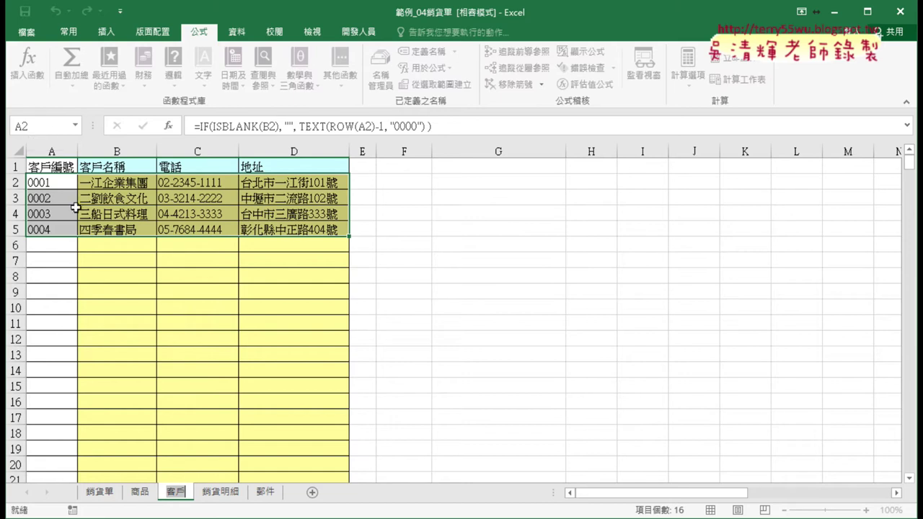
left_click(189, 433)
left_click(53, 128)
type("客戶")
key("Return")
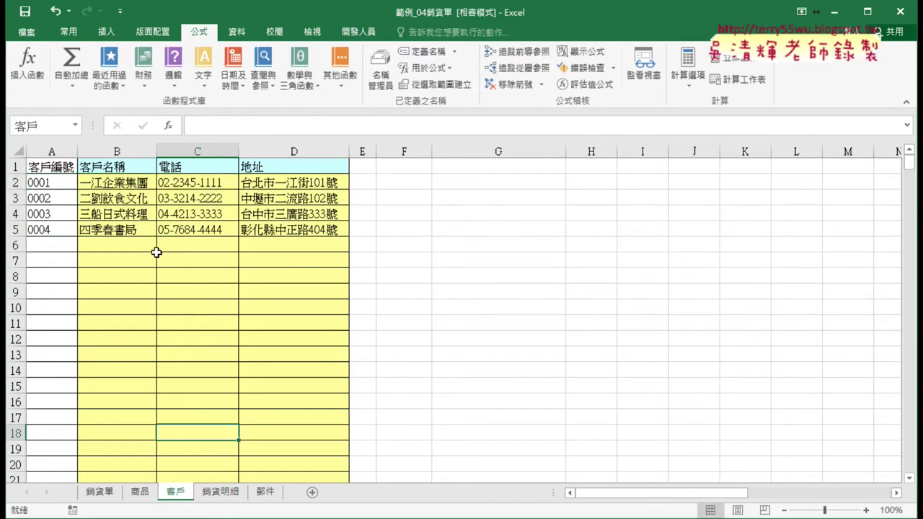
left_click(100, 492)
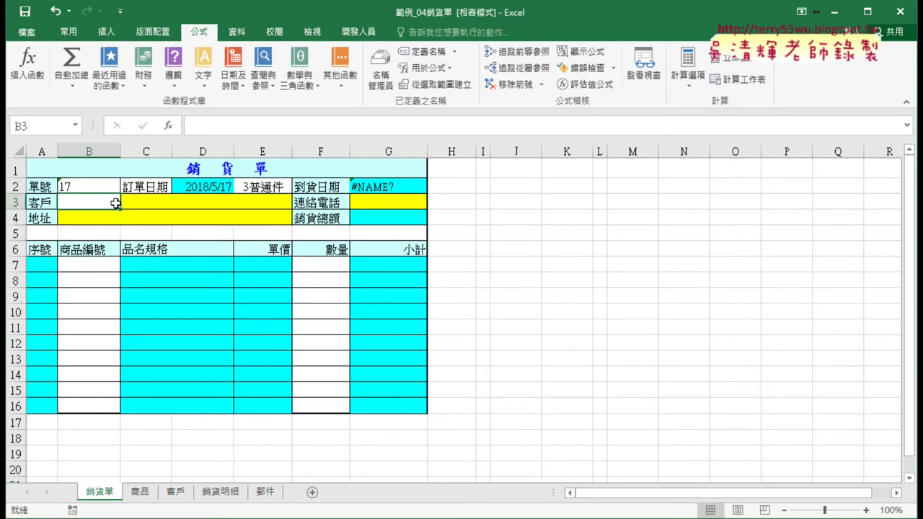
- Give B3 a data-validation drop-down list sourced from the 客戶編號 name
left_click(237, 31)
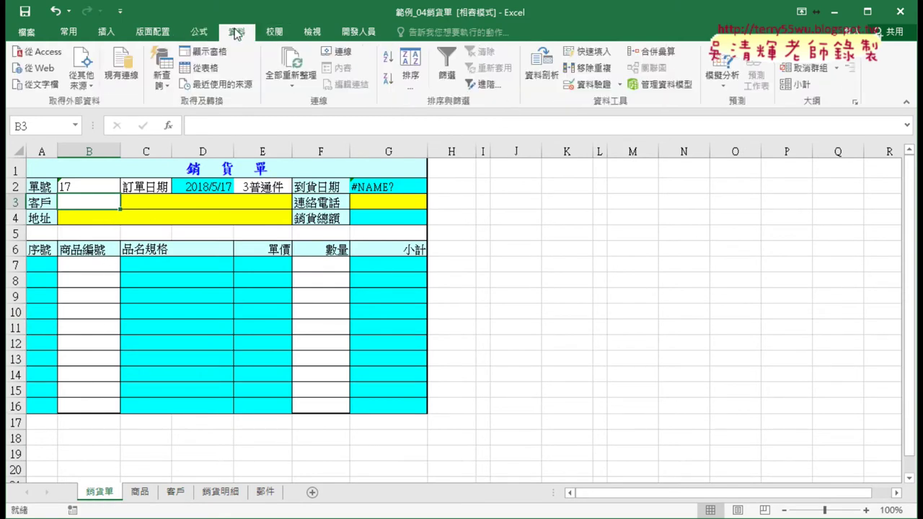
left_click(598, 84)
left_click(583, 137)
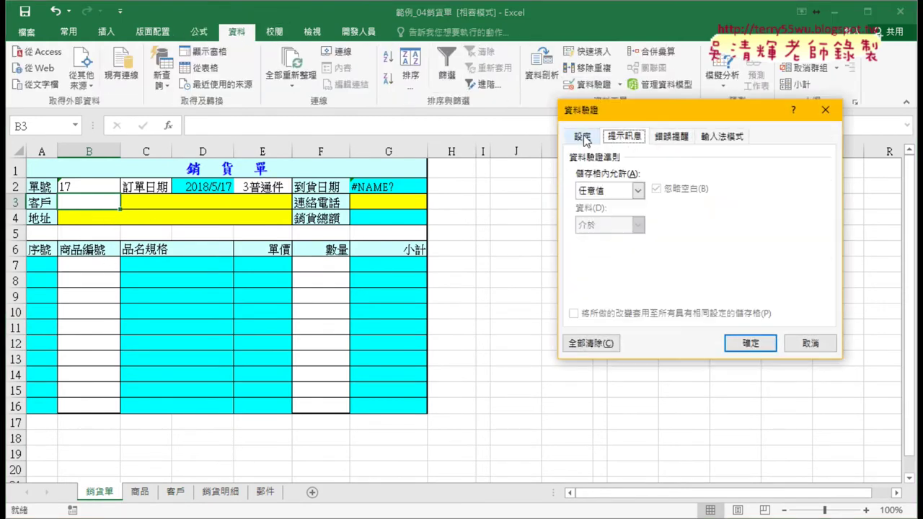
left_click(638, 190)
left_click(606, 238)
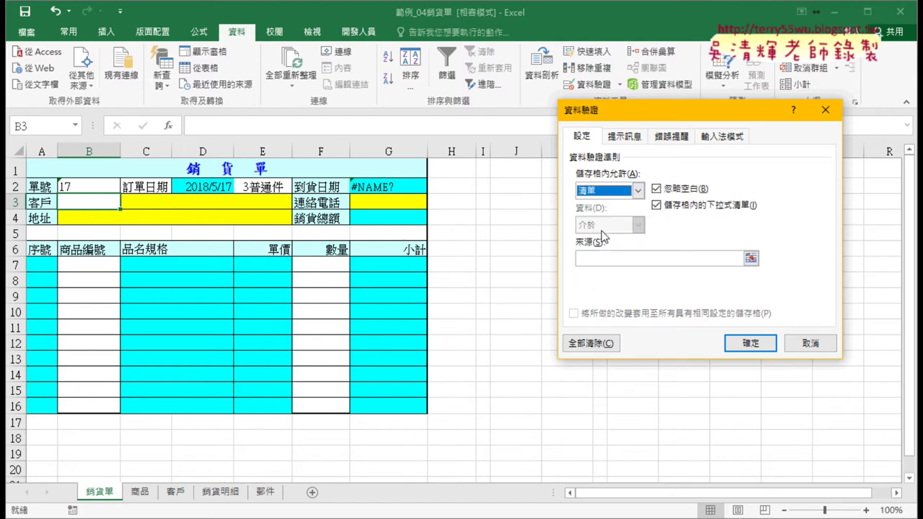
left_click(601, 257)
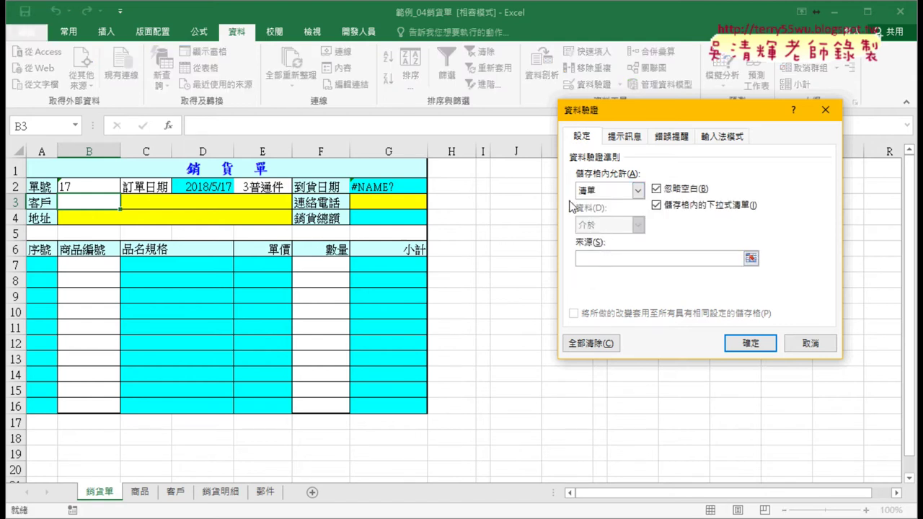
key("F3")
double_click(660, 216)
left_click(750, 343)
- Pick customer 0001 in B3 and start a function in C3
left_click(126, 203)
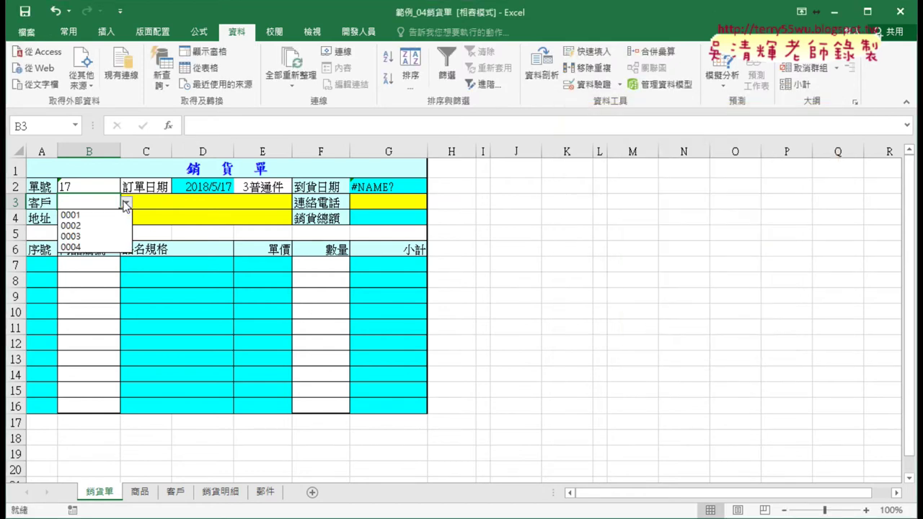
left_click(85, 220)
left_click(155, 205)
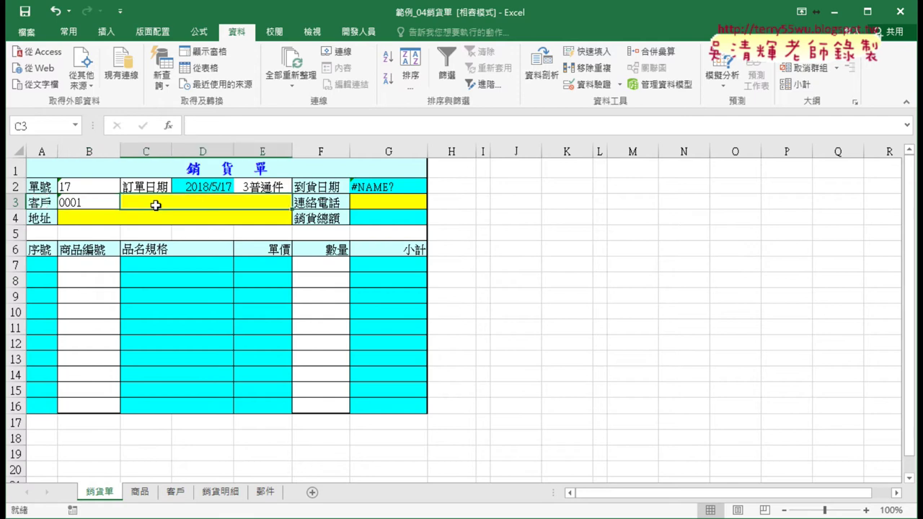
left_click(383, 209)
left_click(77, 220)
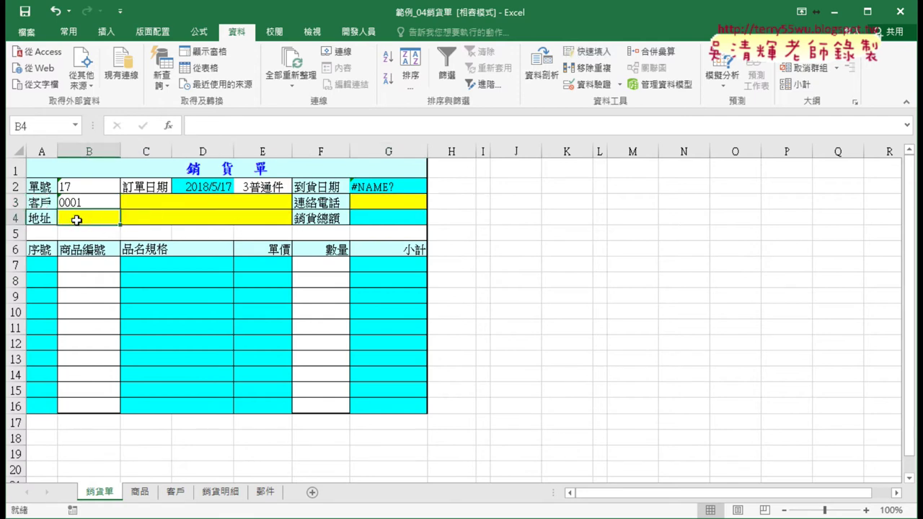
left_click(145, 204)
left_click(168, 126)
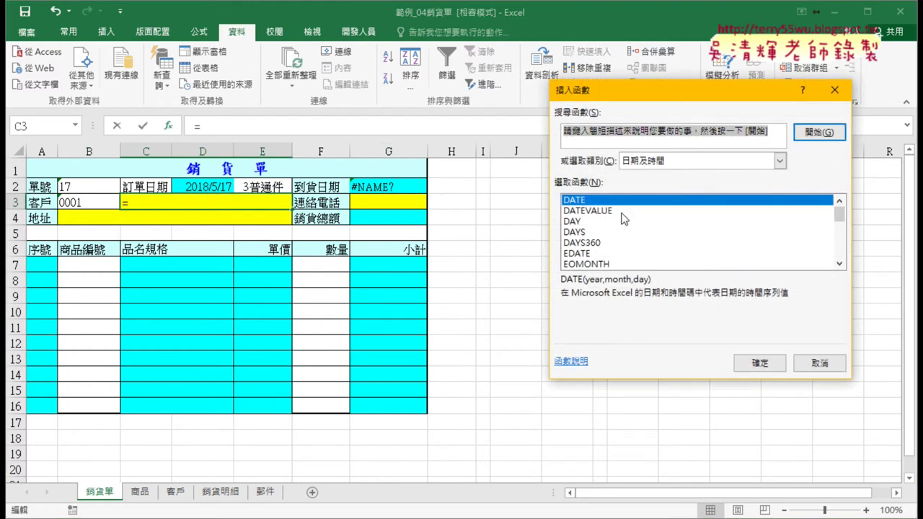
- Insert VLOOKUP into C3 from the recently used functions
left_click(780, 161)
left_click(696, 178)
left_click(597, 211)
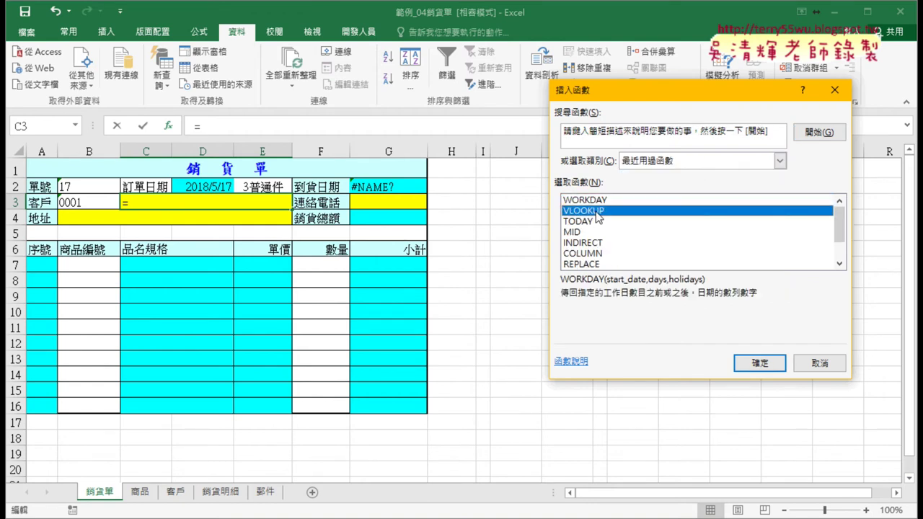
double_click(596, 211)
- Give VLOOKUP lookup value B3, table 客戶, column 2 and match 0
left_click(87, 204)
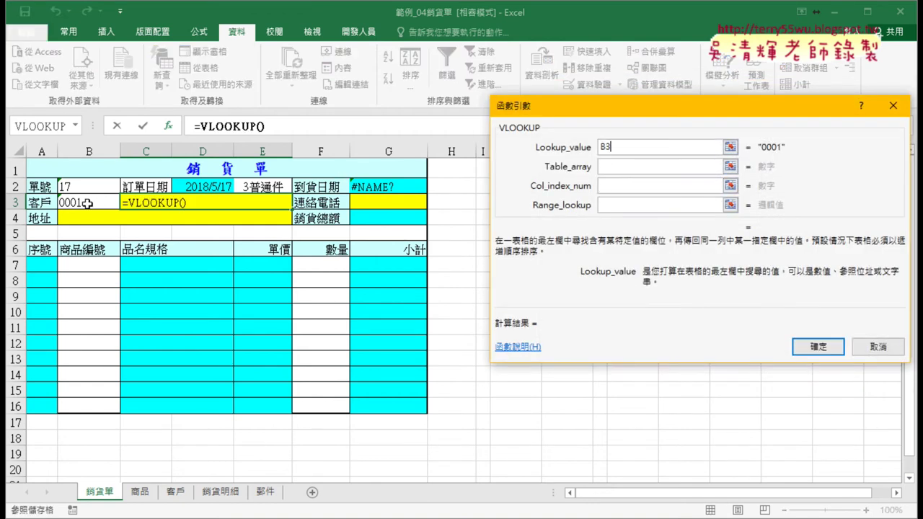
left_click(623, 166)
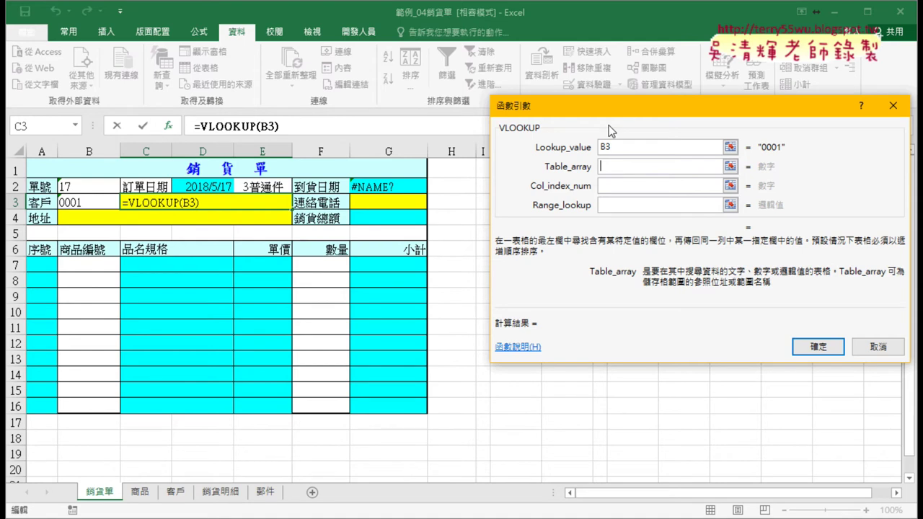
key("F3")
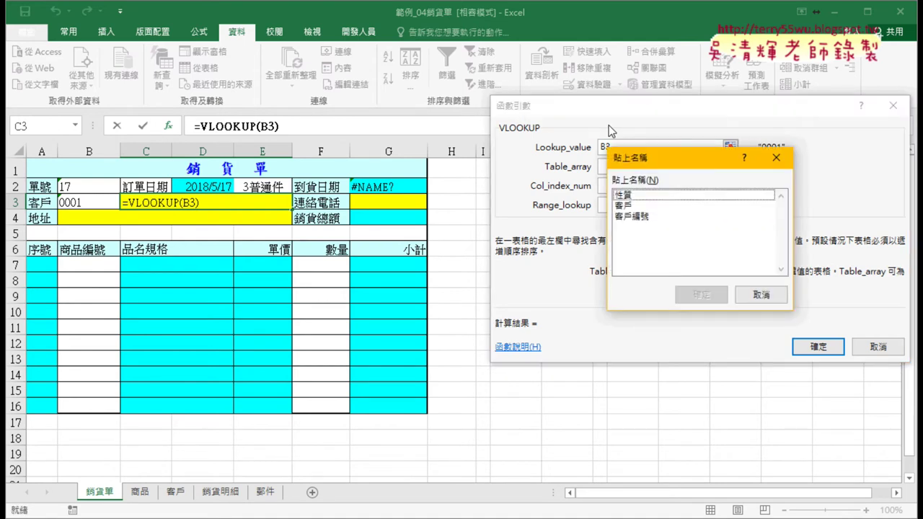
double_click(623, 206)
left_click(633, 186)
left_click(641, 168)
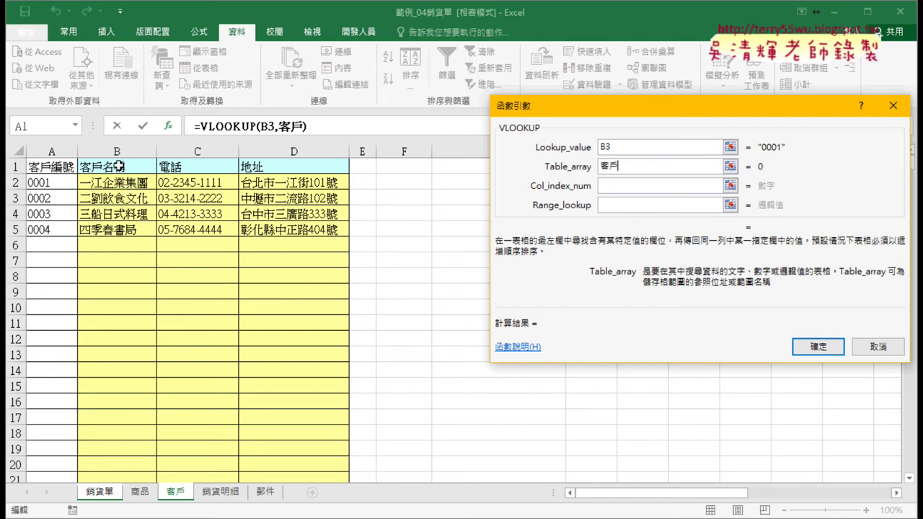
left_click(615, 187)
type("2")
left_click(633, 208)
type("0")
left_click(818, 346)
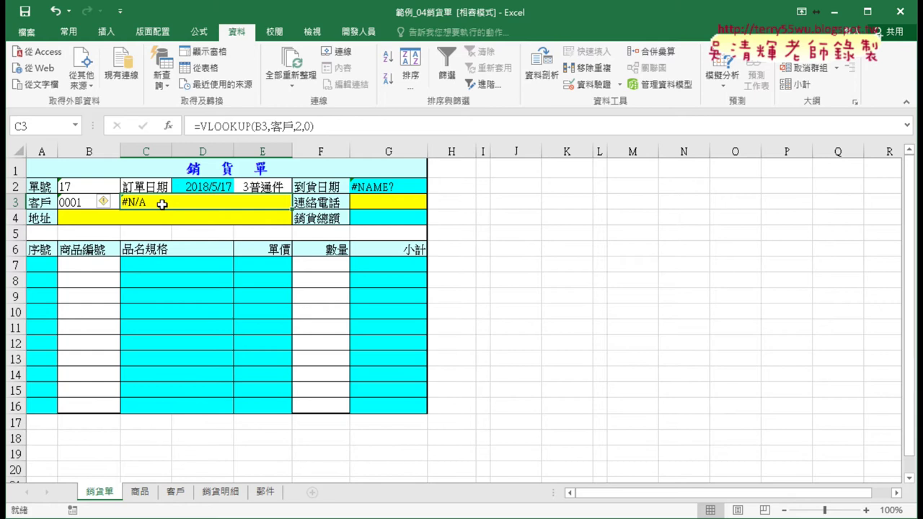
- Inspect the 客戶 sheet's cells and C3's VLOOKUP table argument to trace the #N/A
left_click(171, 493)
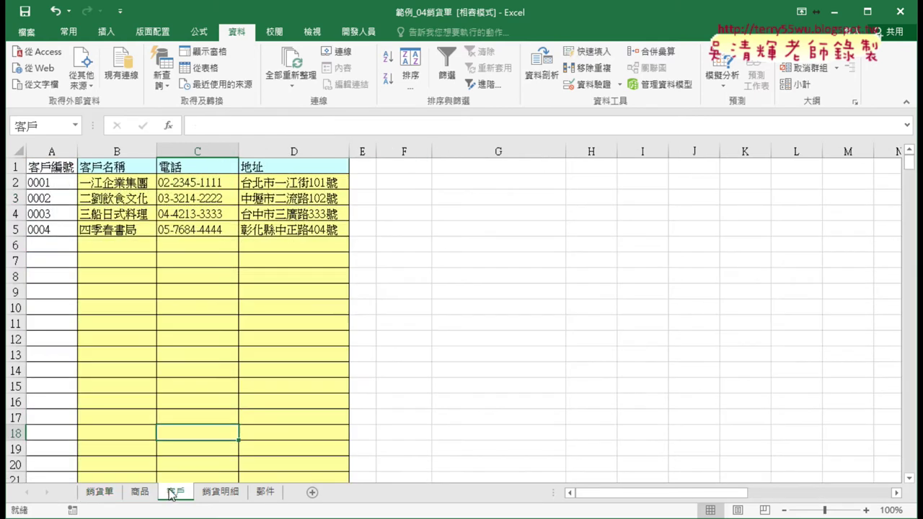
left_click(119, 184)
left_click(64, 185)
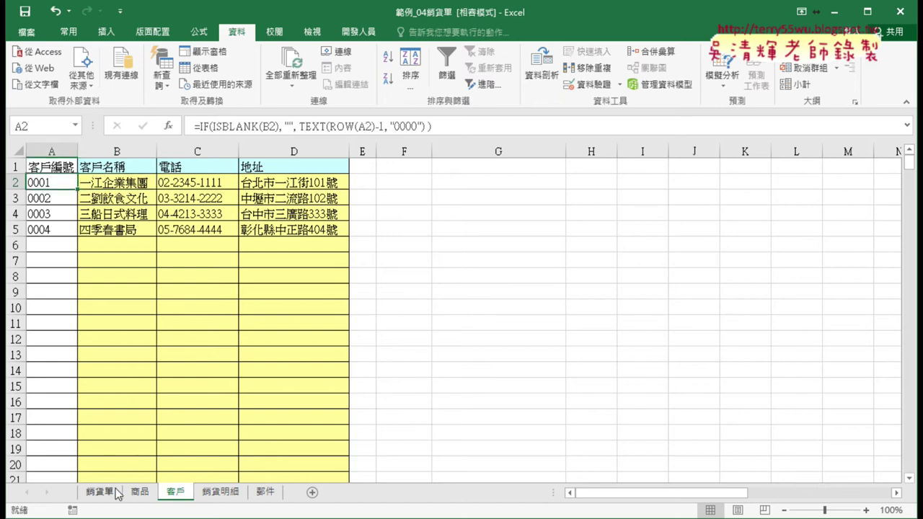
left_click(105, 493)
left_click(230, 130)
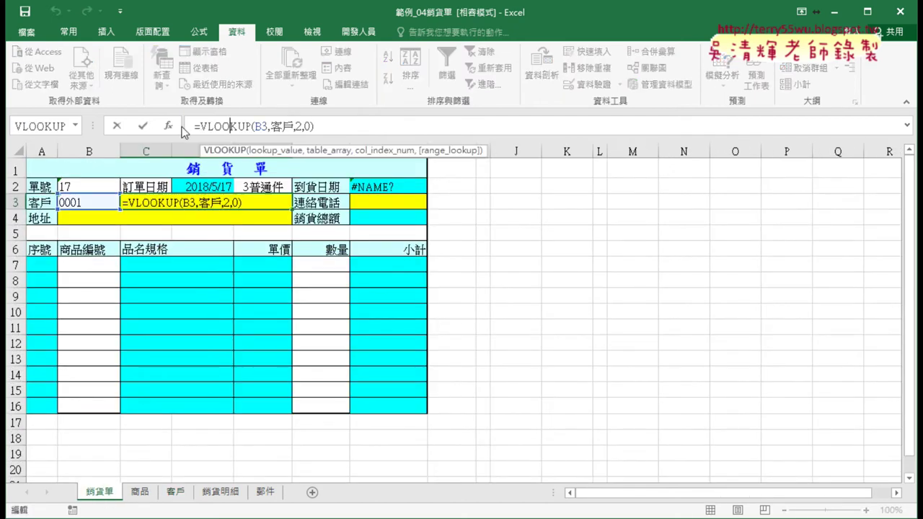
left_click(168, 125)
left_click(634, 165)
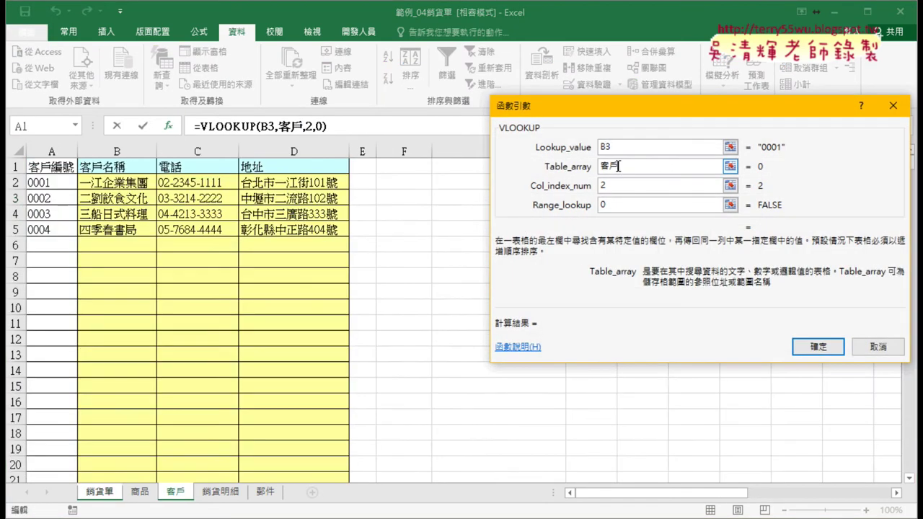
left_click(617, 159)
left_click_drag(628, 166, 588, 168)
left_click(881, 347)
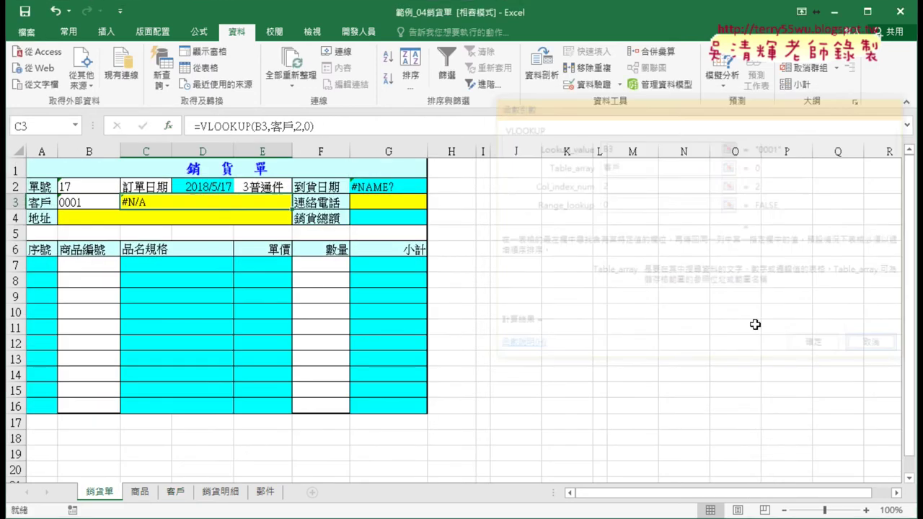
- Redefine the 客戶 name in Name Manager to refer to 客戶!$A$2:$D$5
left_click(199, 33)
left_click(371, 78)
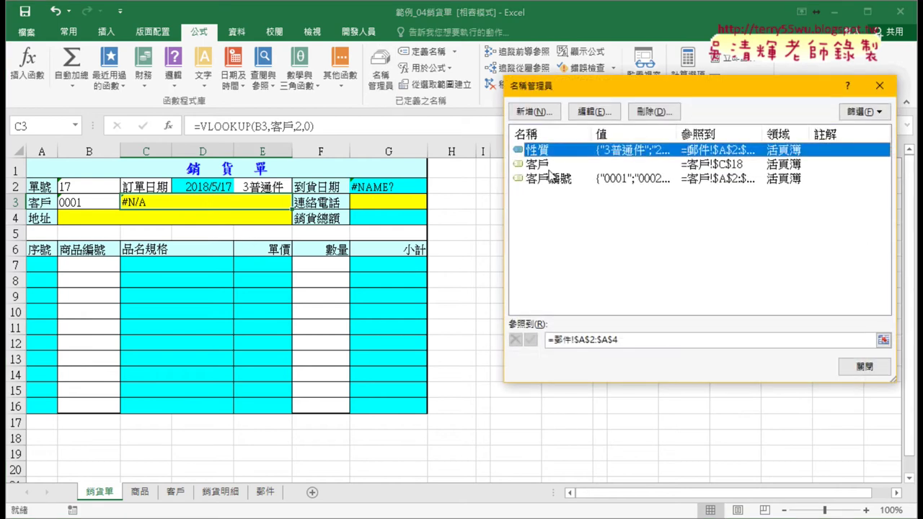
left_click(546, 169)
left_click(607, 340)
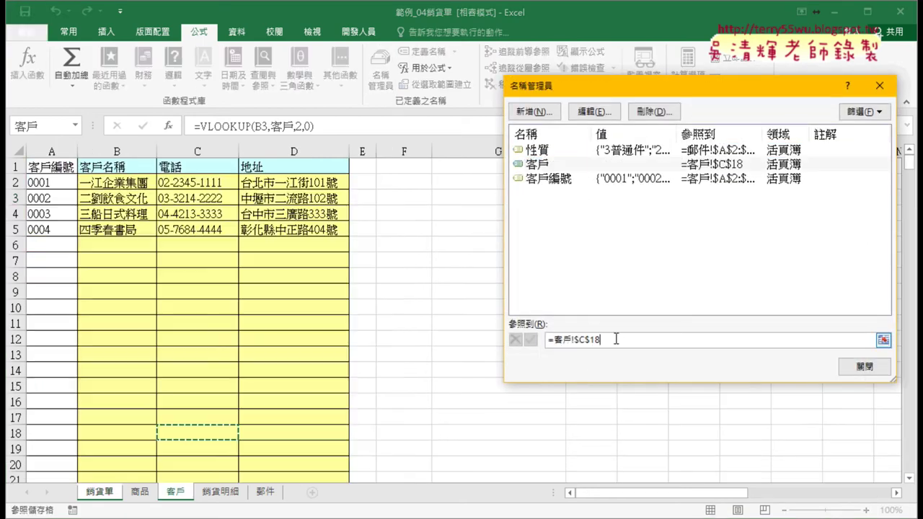
mouse_move(50, 182)
left_mouse_down()
mouse_move(96, 209)
mouse_move(327, 230)
left_mouse_up()
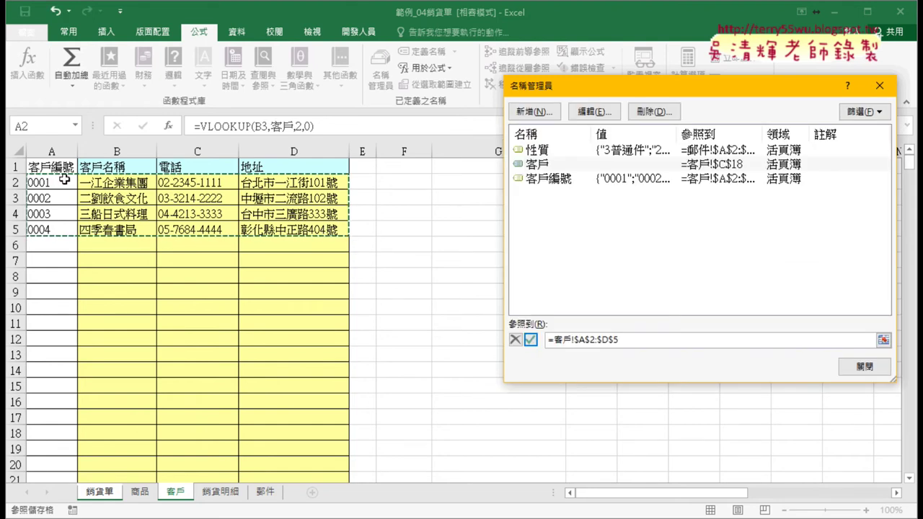
left_click(531, 339)
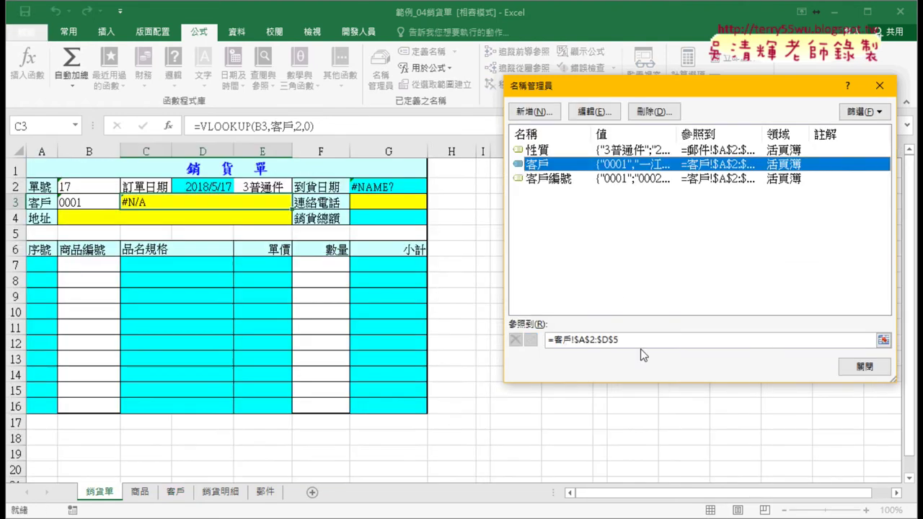
left_click(855, 369)
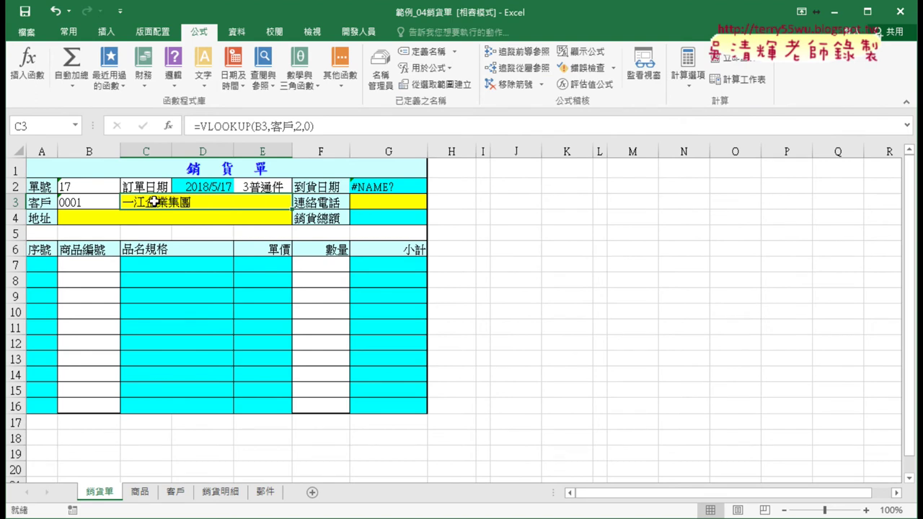
left_click(96, 201)
- Clear customer number B3, then cut C3's VLOOKUP out to wrap it in an IF function
key("Delete")
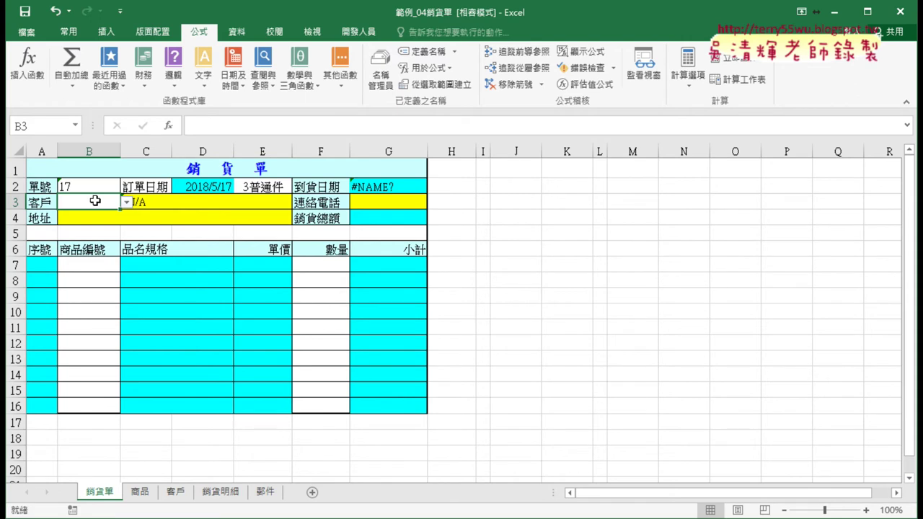
left_click(177, 202)
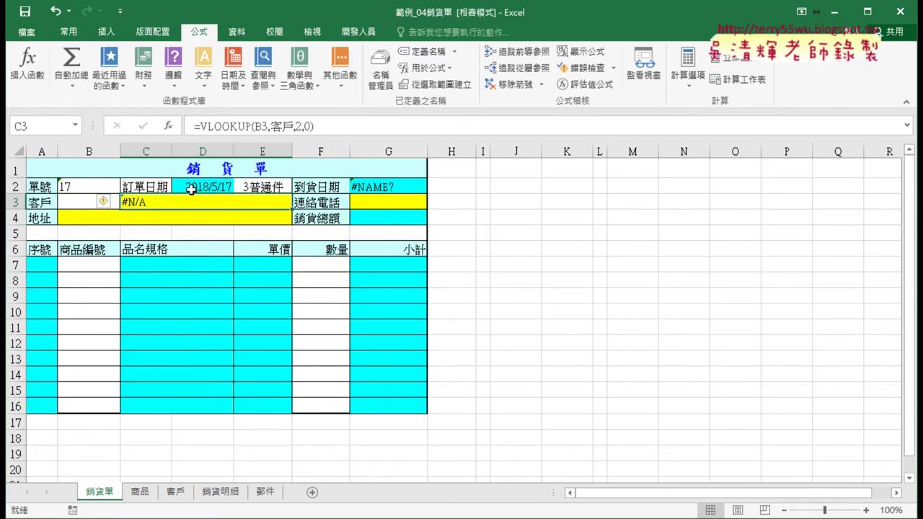
left_click_drag(202, 127, 317, 127)
right_click(317, 127)
left_click(365, 128)
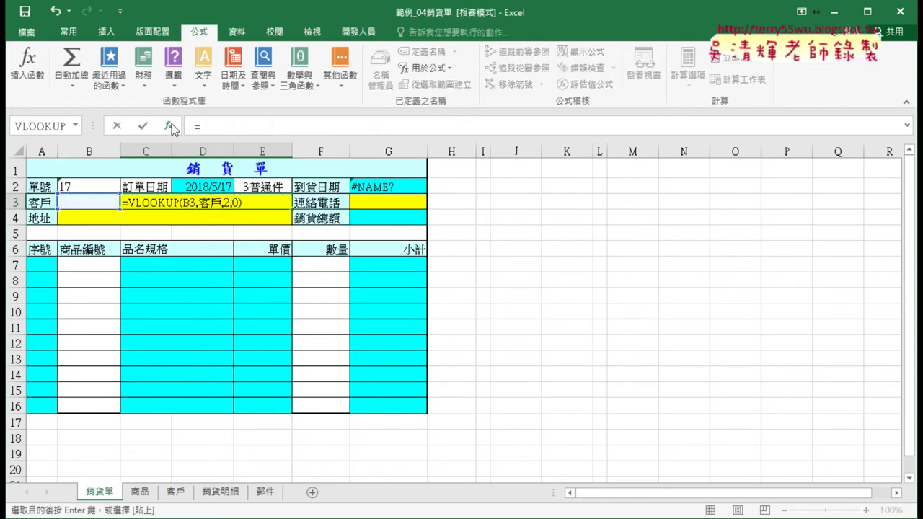
left_click(170, 127)
left_click(649, 161)
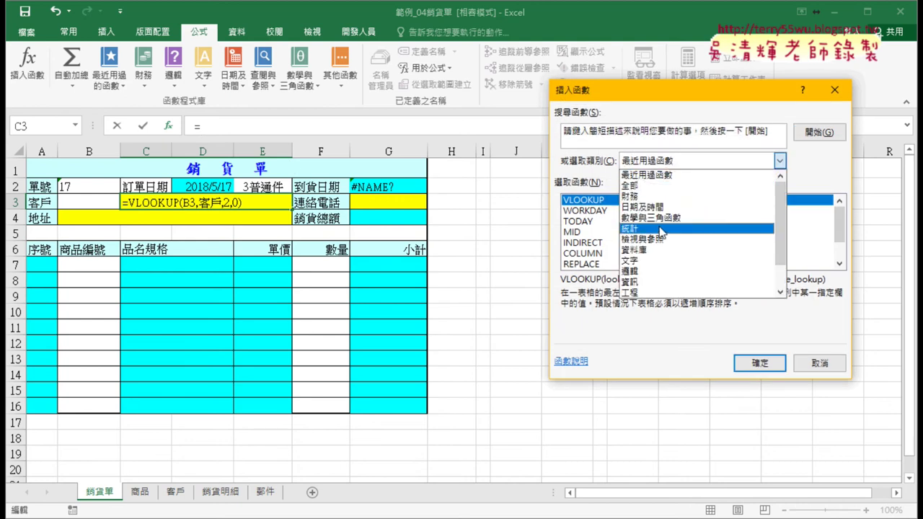
left_click(631, 271)
double_click(586, 220)
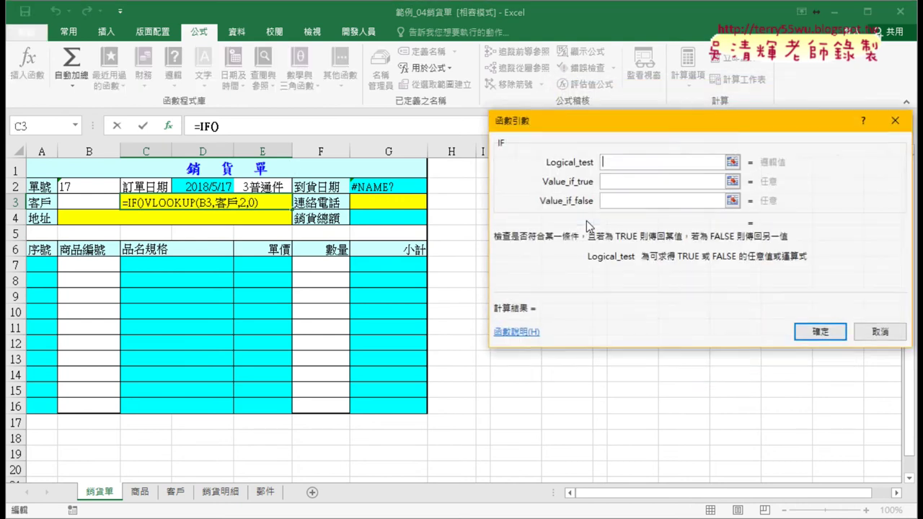
- Enter the IF condition B3="" with an empty true value, then cancel the IF
left_click(98, 203)
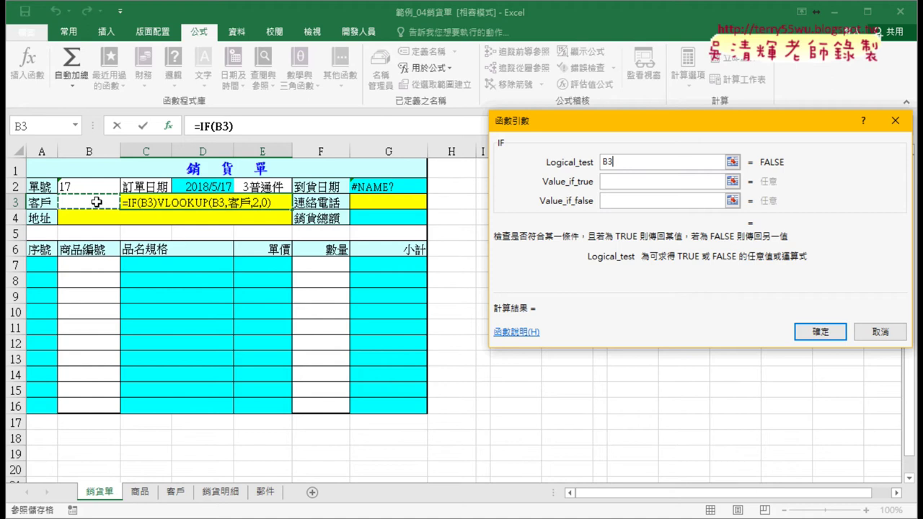
type("=")
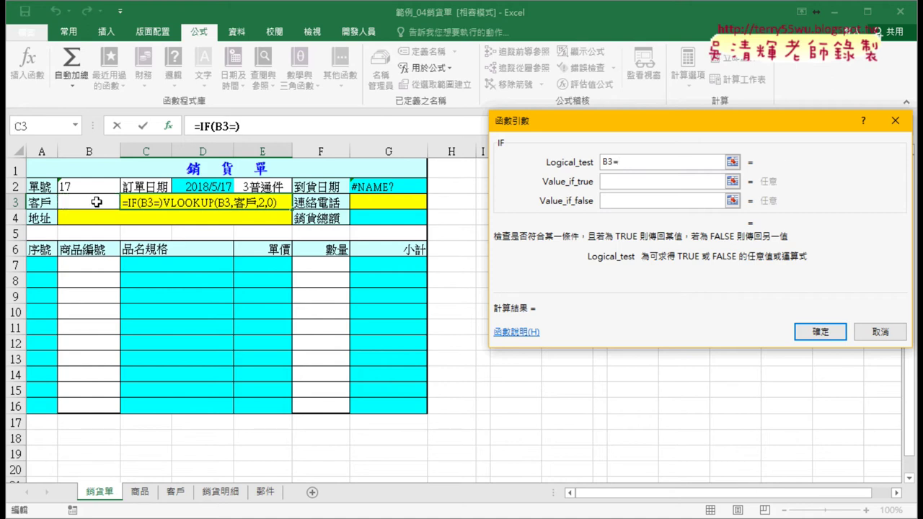
type("\"\"")
key("Tab")
type("\"\"")
key("Tab")
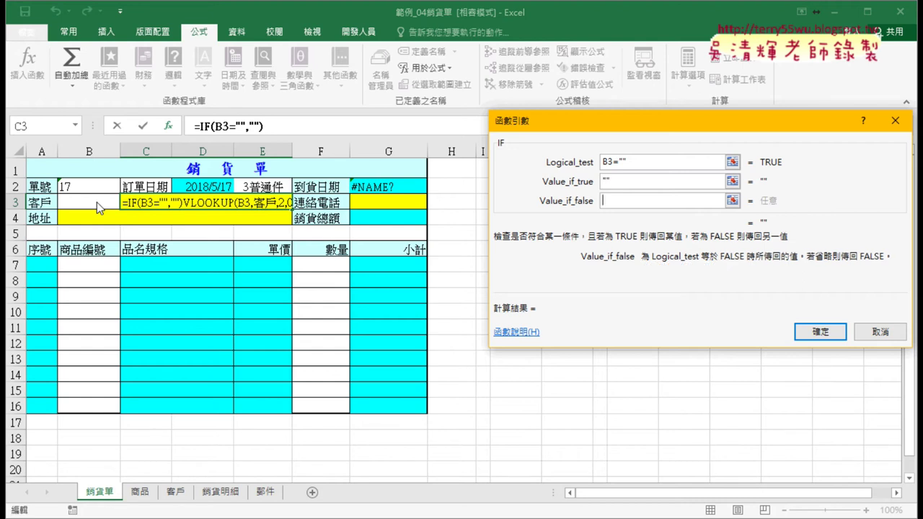
left_click(879, 332)
- Retry wrapping the customer lookup in IF, then abandon it and keep the VLOOKUP
left_click_drag(197, 127, 360, 126)
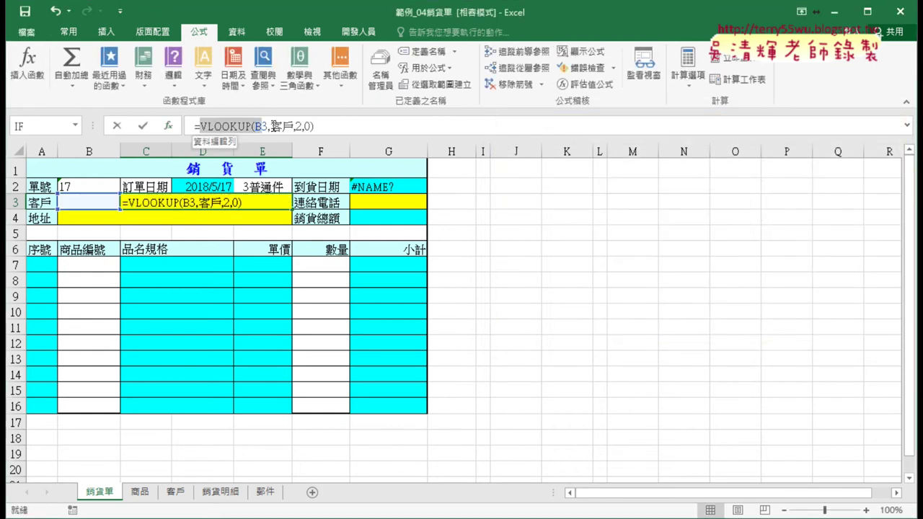
right_click(360, 127)
key("t")
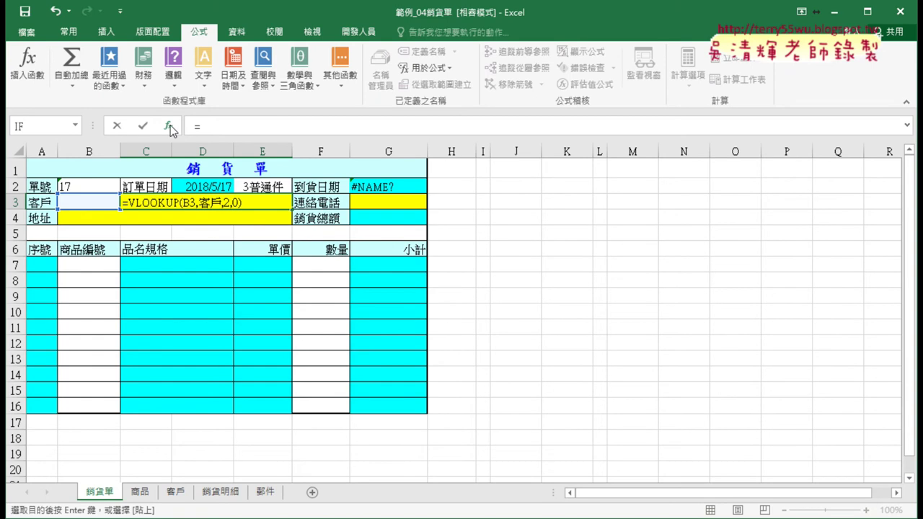
left_click(169, 126)
double_click(581, 224)
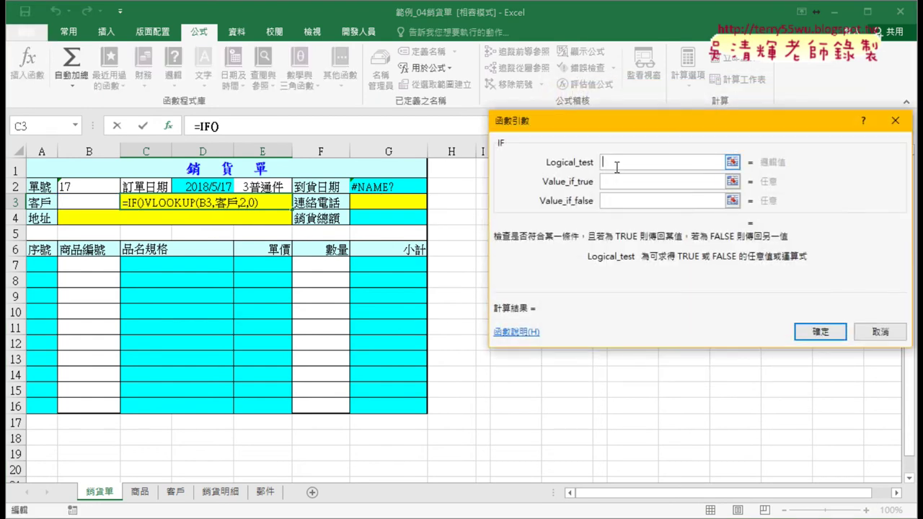
left_click(636, 200)
right_click(634, 201)
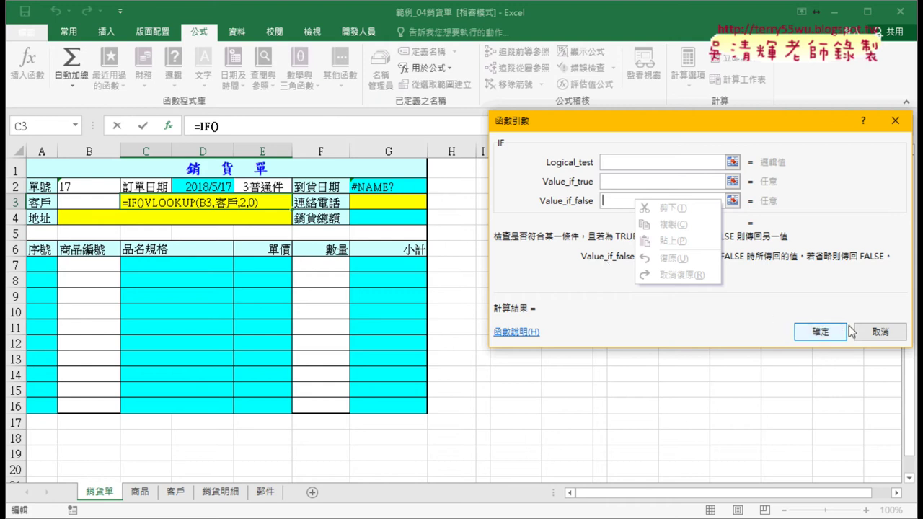
left_click(874, 332)
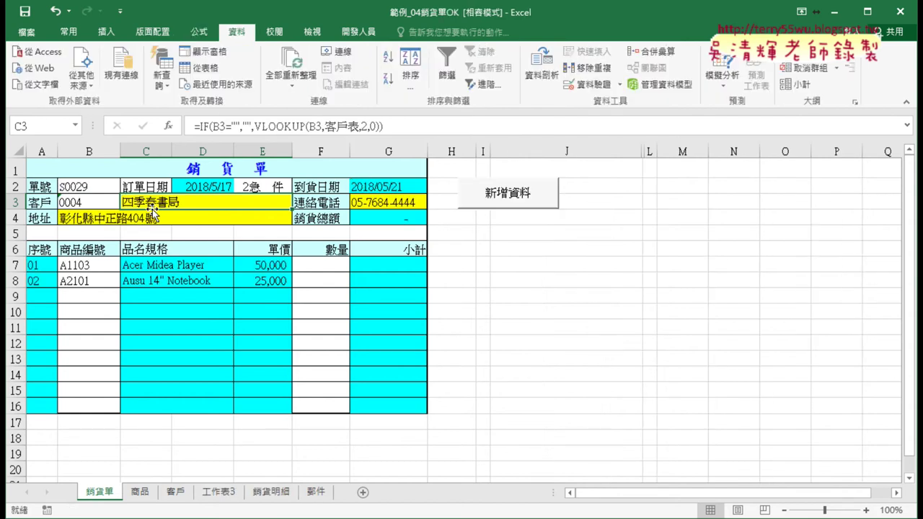
- Choose customer 0003 from B3's list, check C3's name formula, and select B7:B16
left_click(98, 209)
left_click(126, 209)
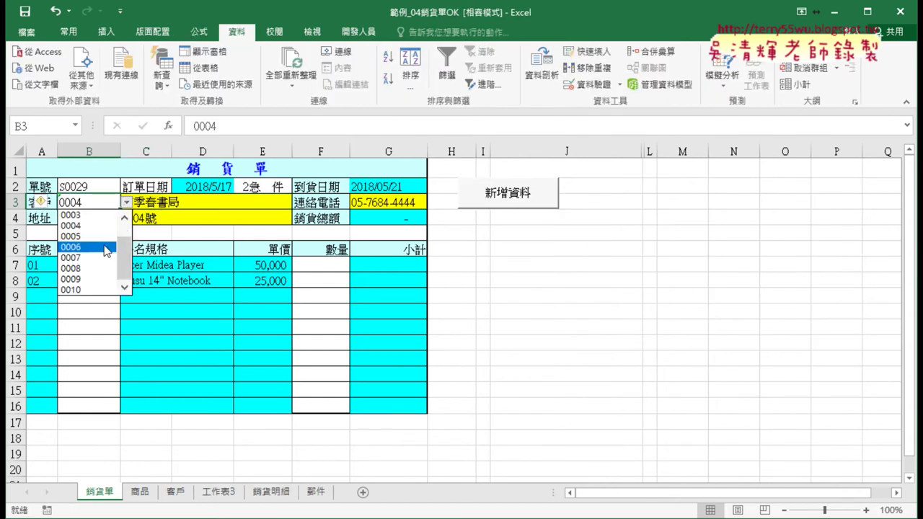
left_click(101, 247)
left_click(126, 202)
left_click(90, 214)
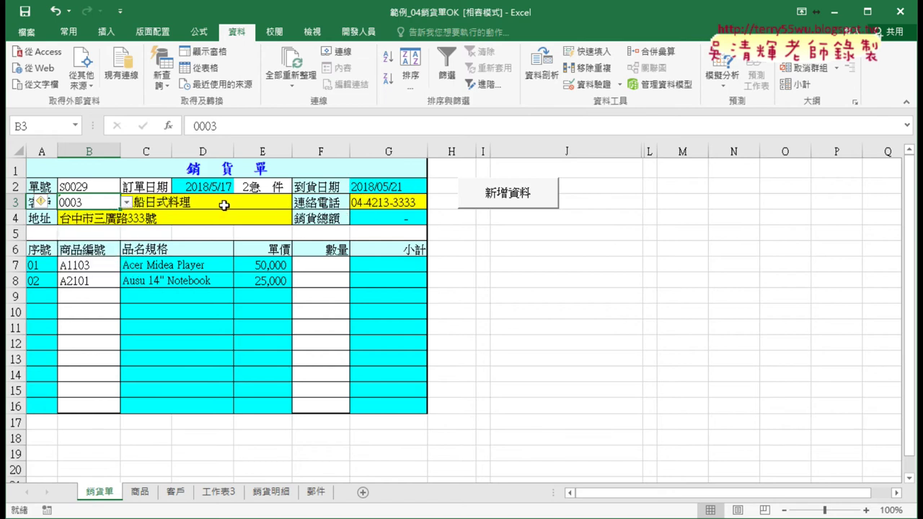
left_click(196, 205)
left_click_drag(88, 264, 93, 407)
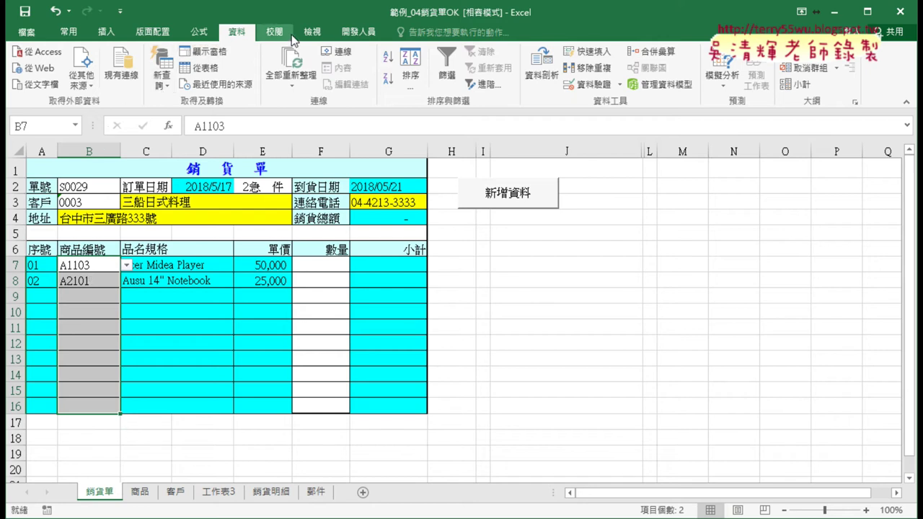
- Give B7:B16 a List validation sourced from =商品編號 and check B7's dropdown
left_click(590, 89)
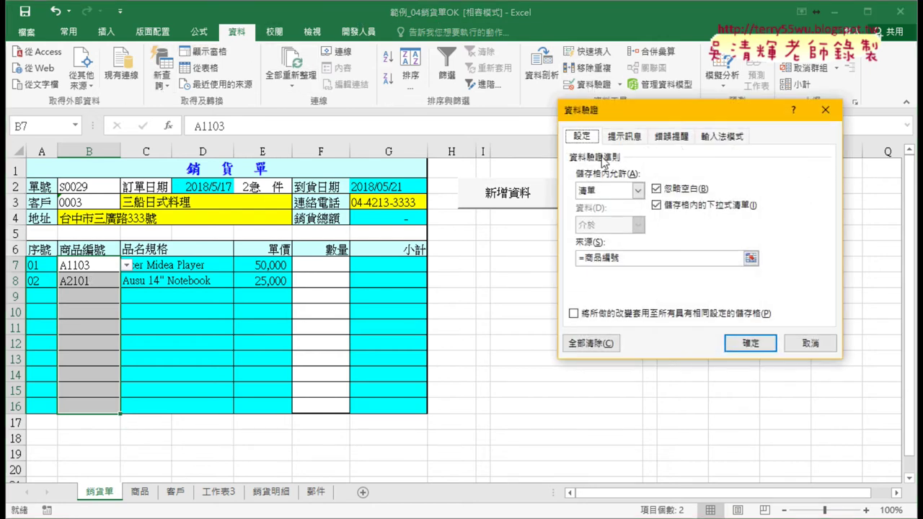
left_click(579, 258)
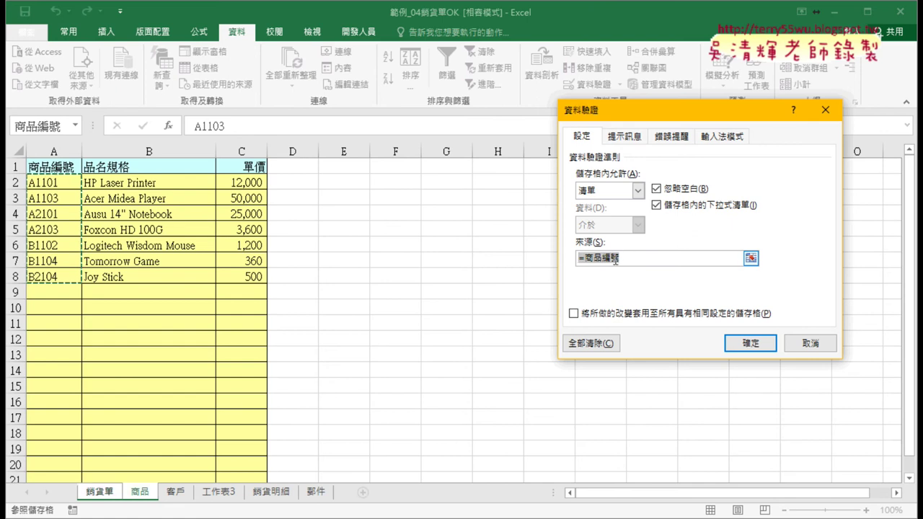
left_click(750, 343)
left_click(126, 265)
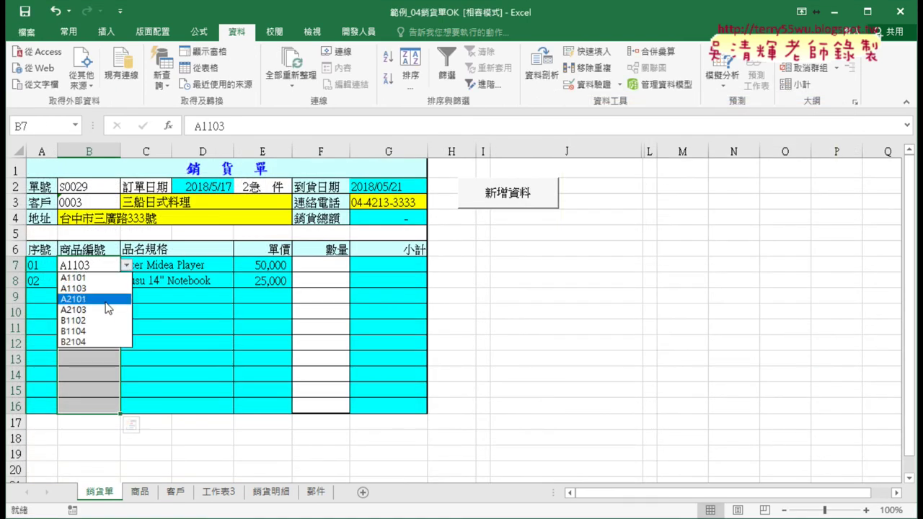
- Choose product A2101 in B7 and review the formulas in C7, E7 and A7
left_click(106, 299)
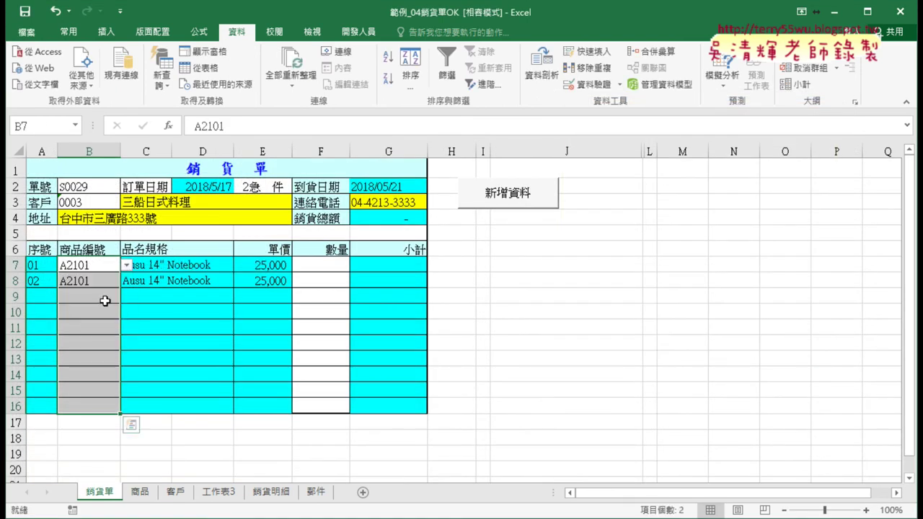
left_click(188, 266)
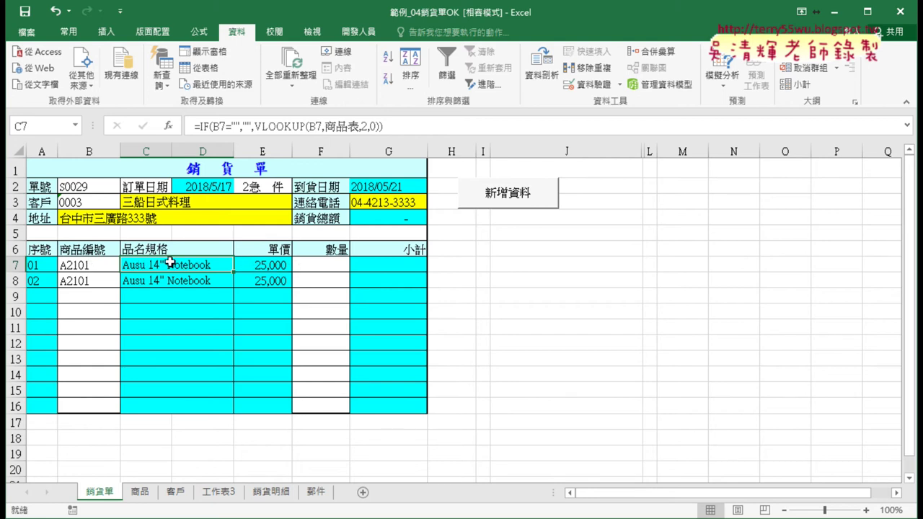
left_click(277, 264)
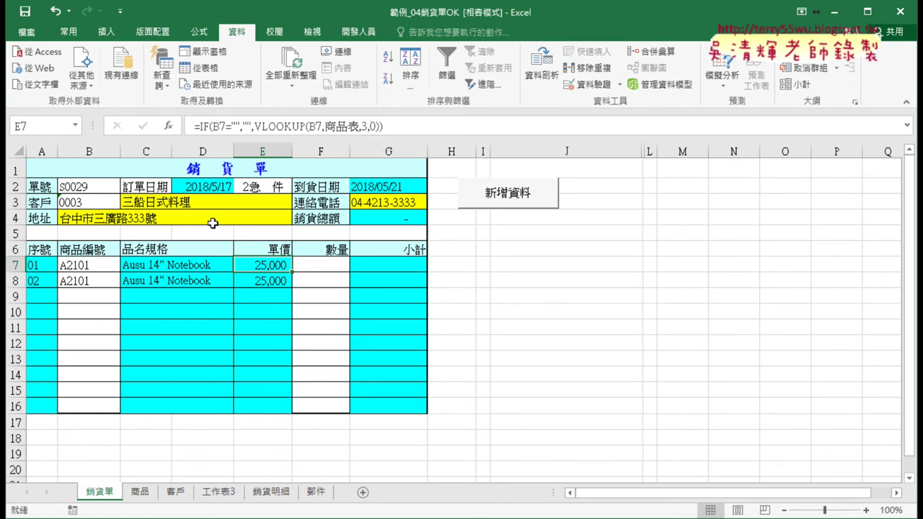
left_click(40, 264)
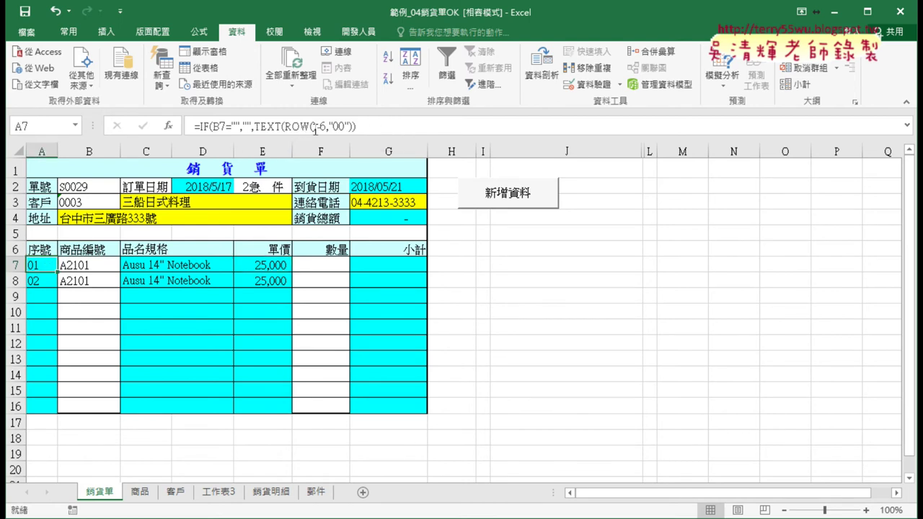
- Clear the existing sequence-number formulas from A7:A16
left_click_drag(41, 272, 44, 406)
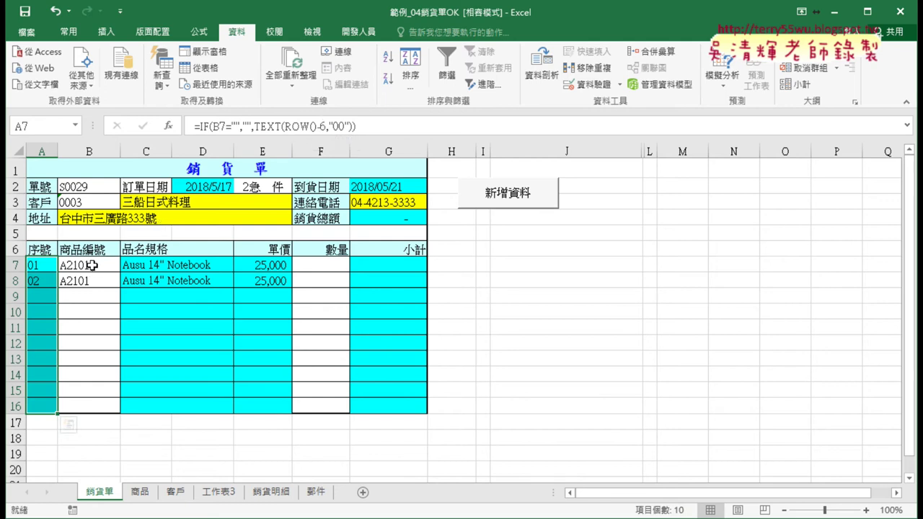
key("Delete")
left_click(41, 264)
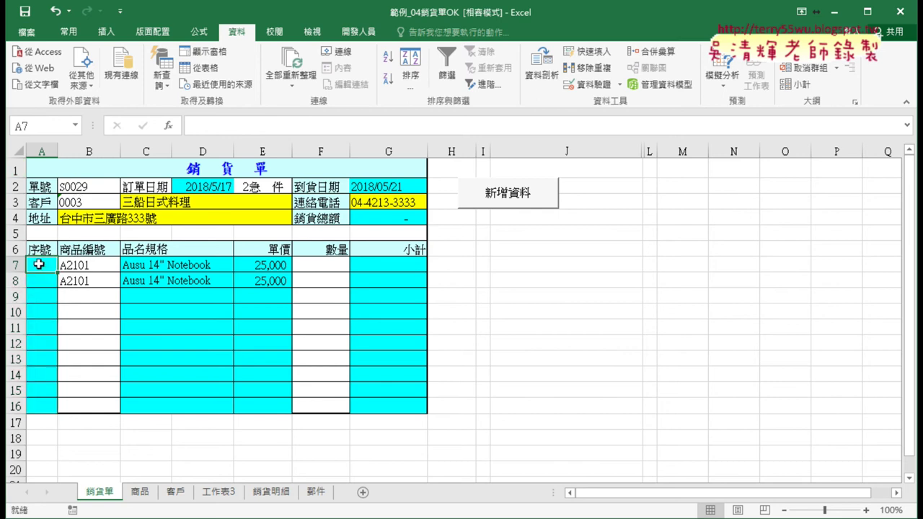
left_click(168, 126)
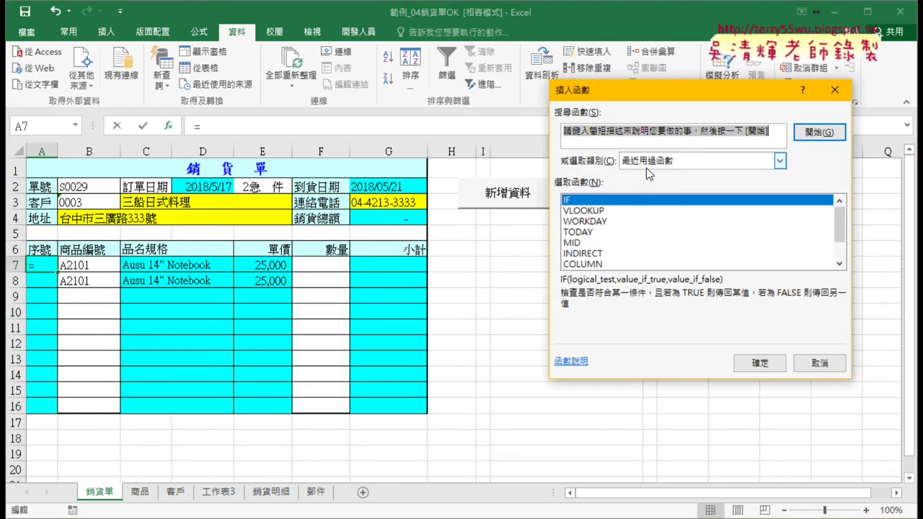
- Enter =ROW()-6 in A7 using the ROW function
left_click(649, 161)
left_click(661, 247)
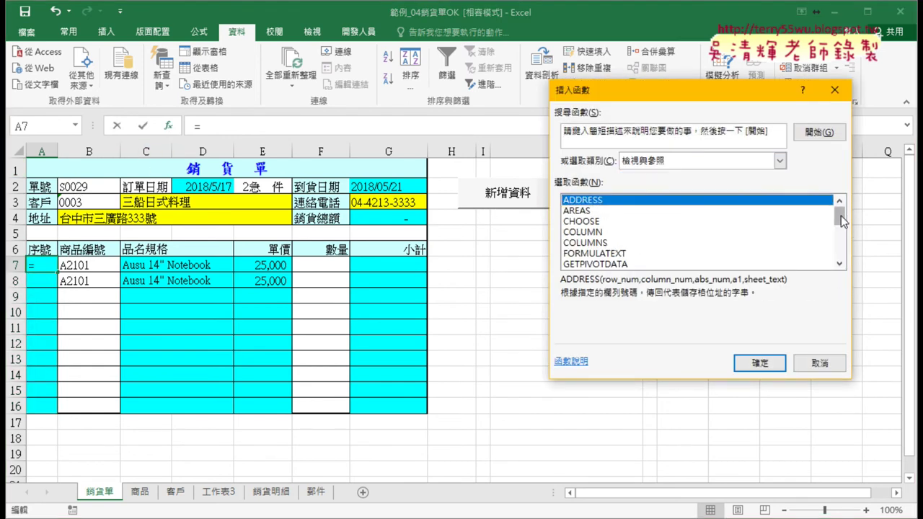
left_click_drag(841, 218, 841, 240)
left_click(574, 253)
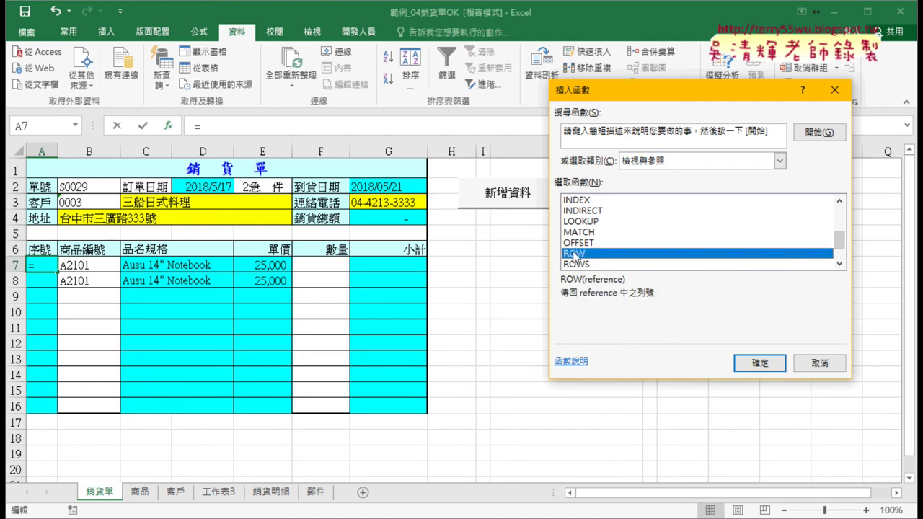
double_click(574, 254)
left_click(820, 306)
left_click(279, 126)
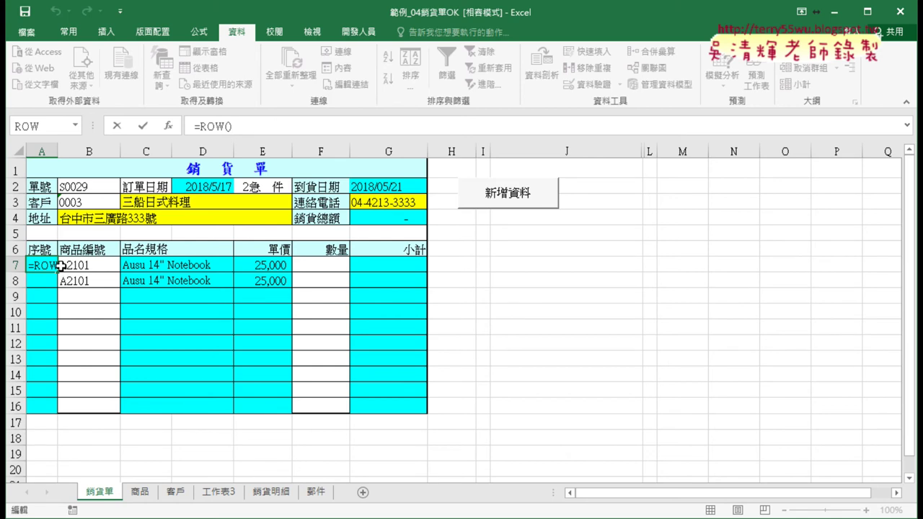
type("-6")
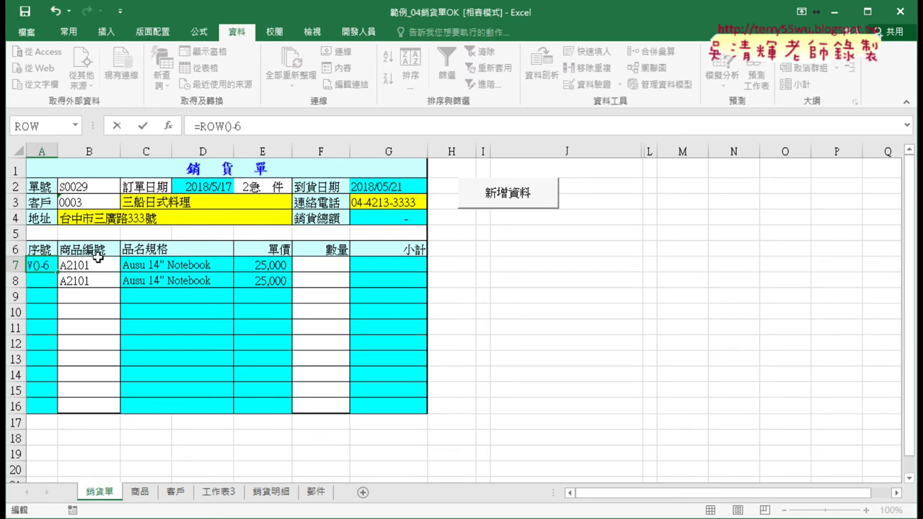
key("Return")
- Cut ROW()-6 from A7's formula and insert the TEXT function in its place
left_click(43, 266)
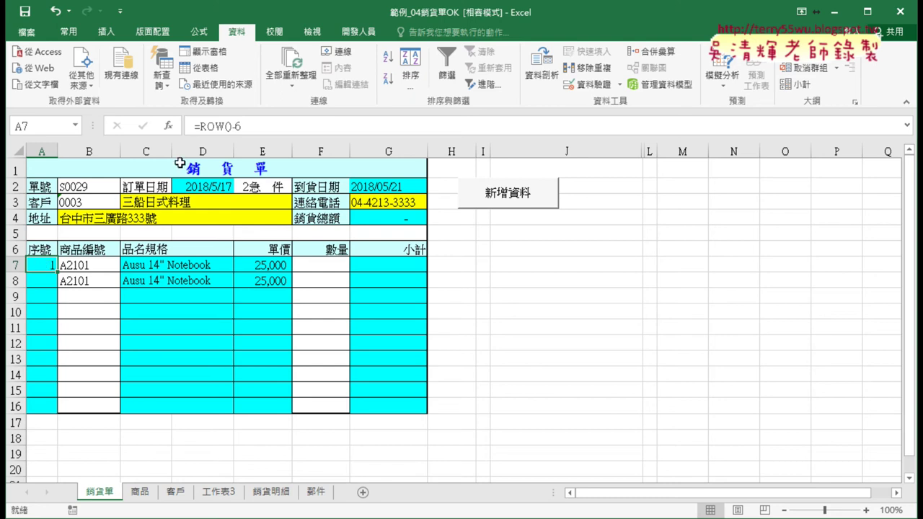
double_click(204, 126)
right_click(225, 127)
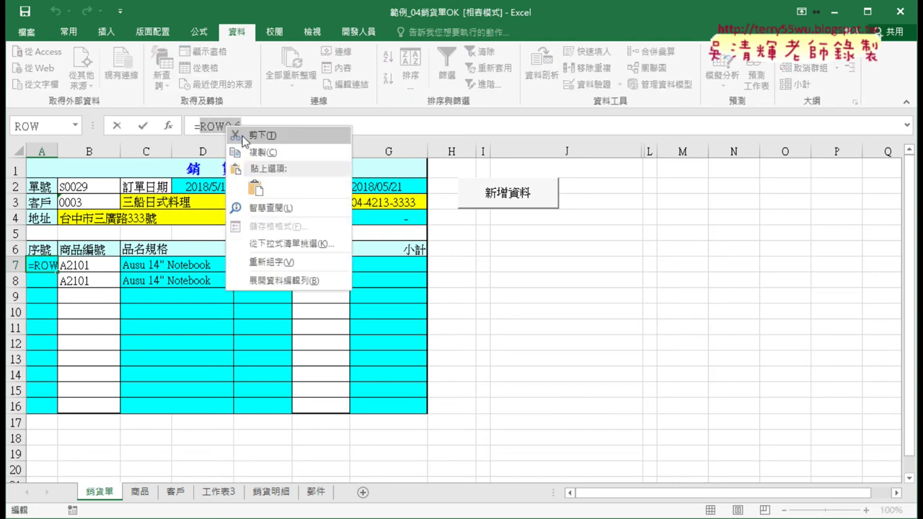
left_click(245, 136)
left_click(169, 126)
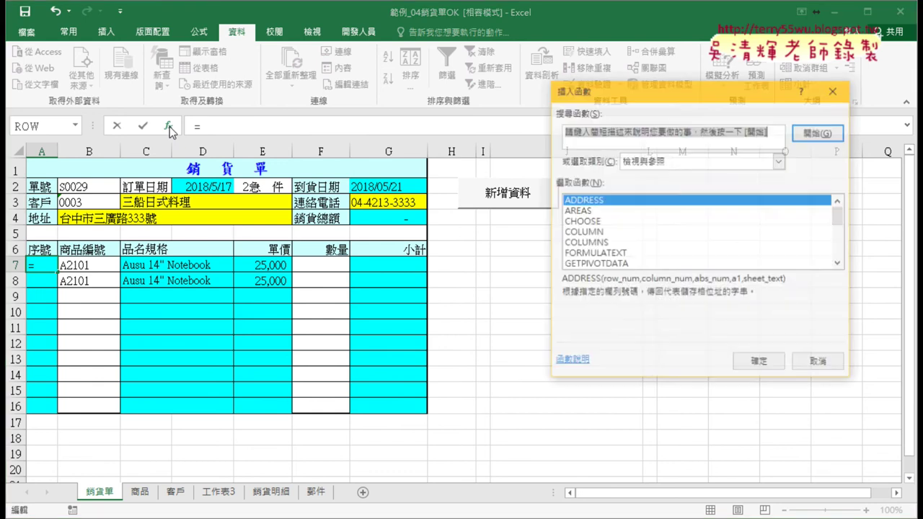
left_click(658, 161)
left_click(661, 262)
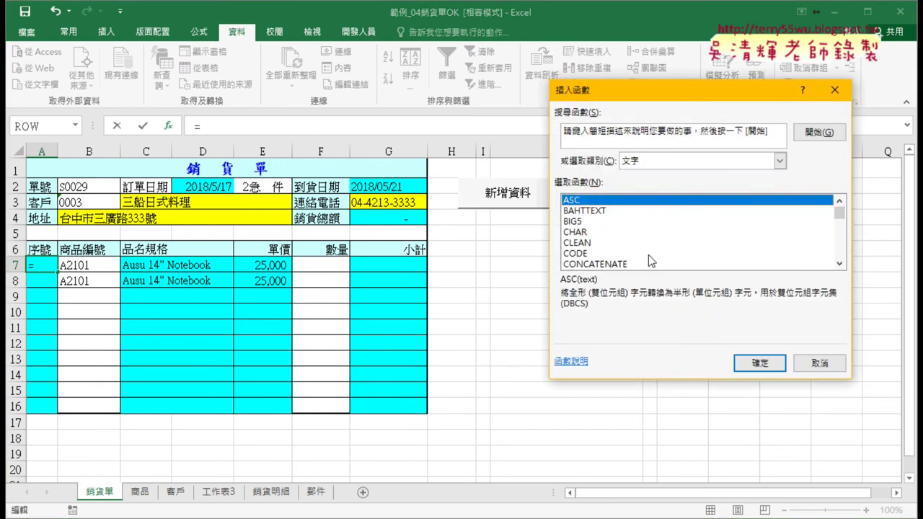
left_click_drag(840, 213, 839, 254)
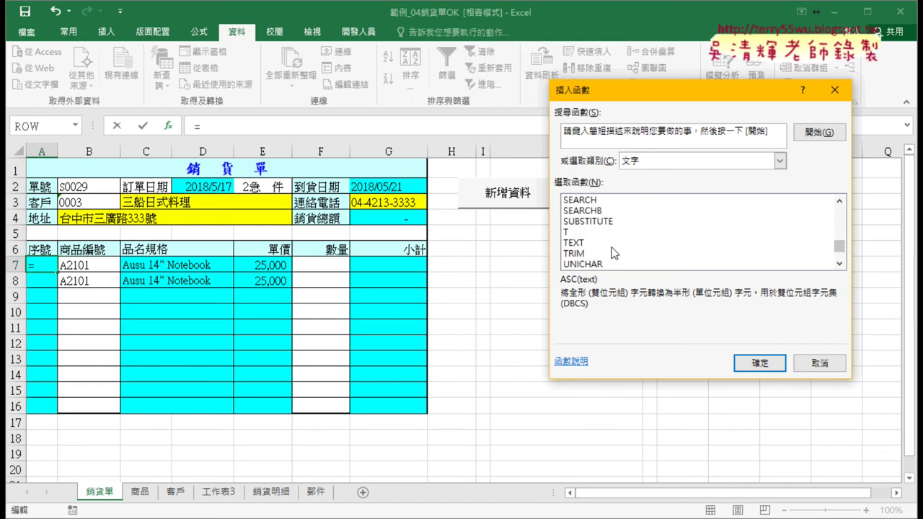
double_click(604, 243)
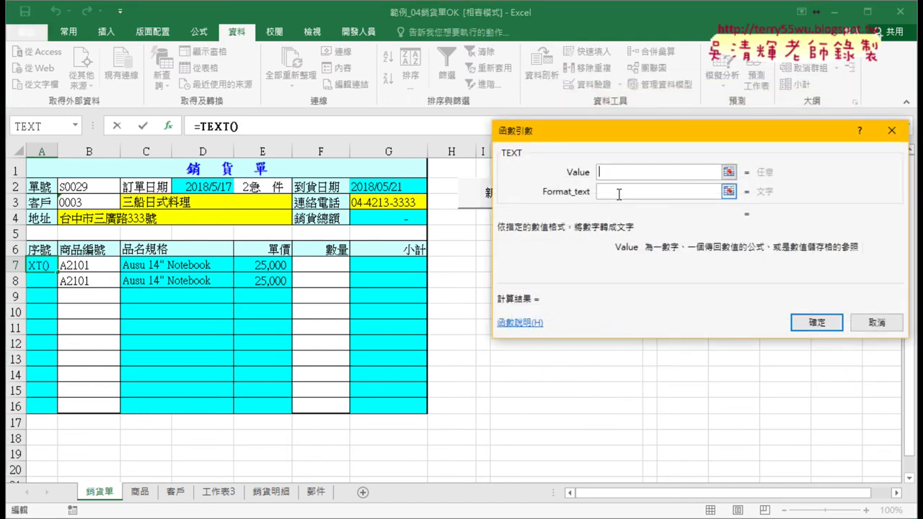
- Set TEXT's Value to ROW()-6 and Format_text to "00", then fill A7 down to A16
type("ROW()-6")
left_click(638, 189)
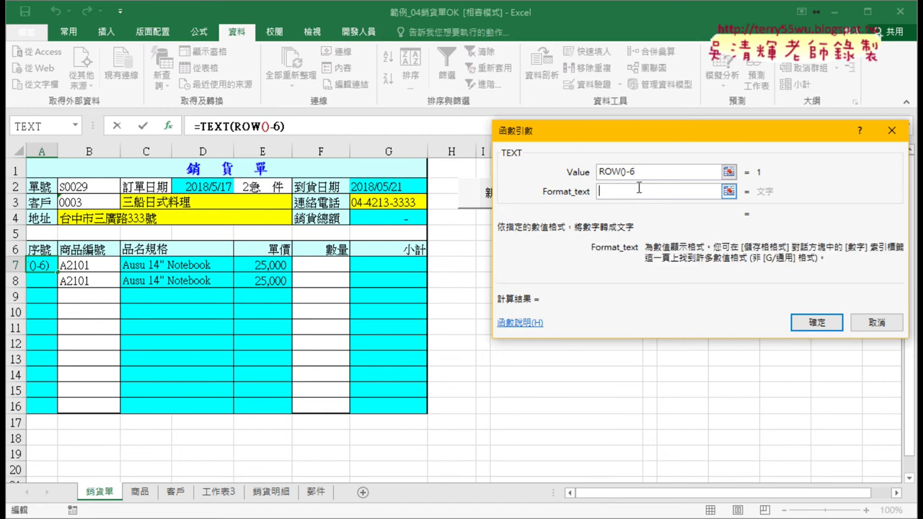
type("\"")
type("00")
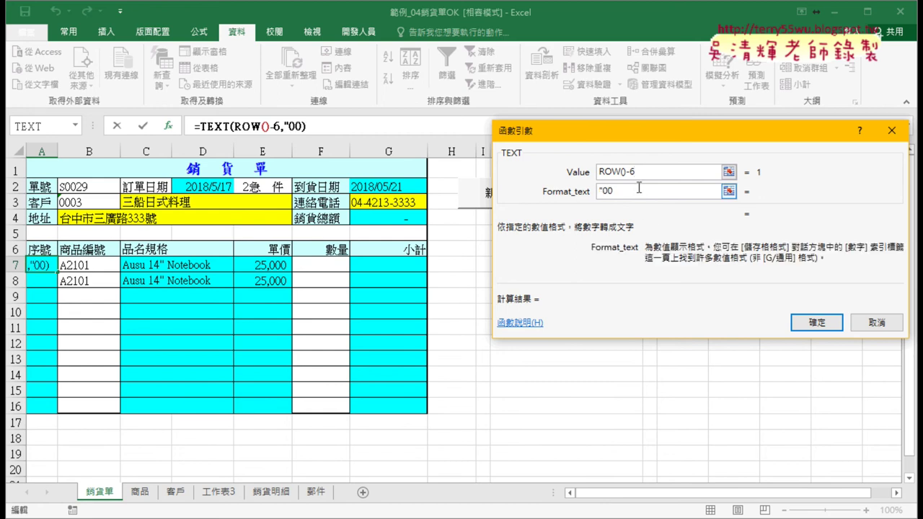
type("\"")
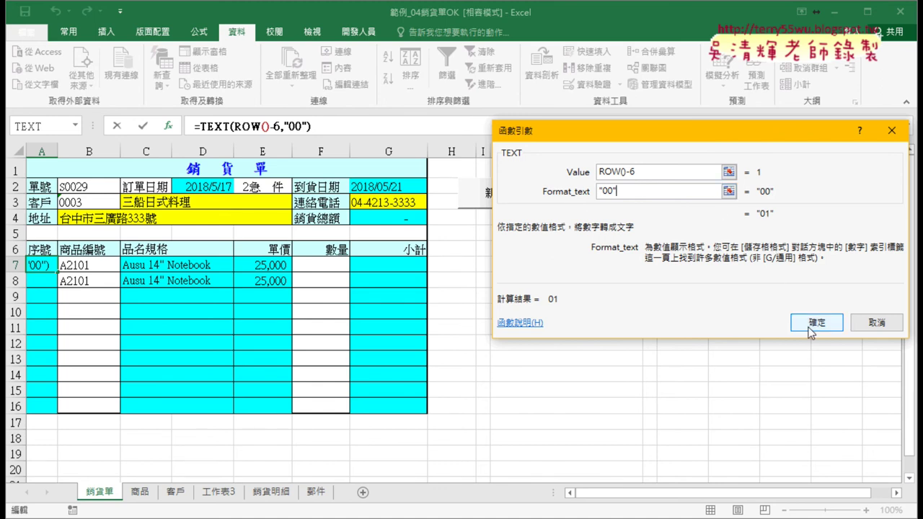
left_click(817, 323)
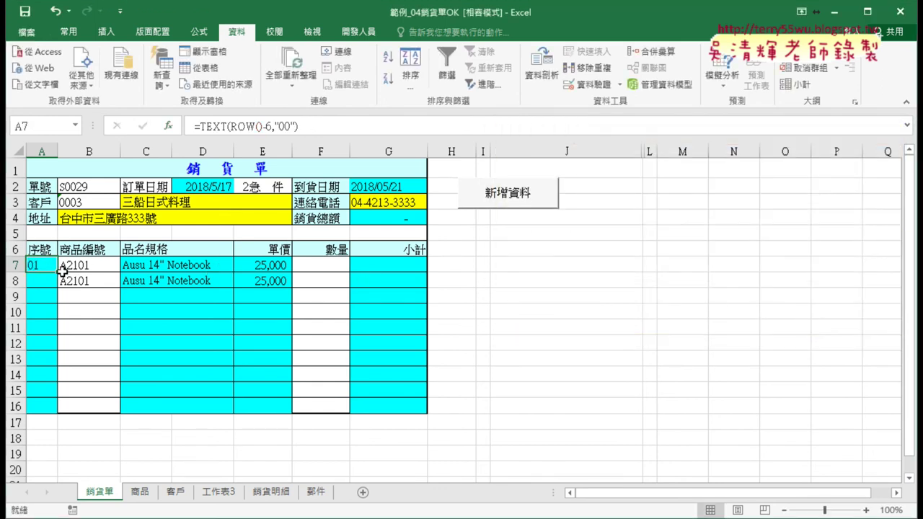
left_click_drag(56, 272, 49, 415)
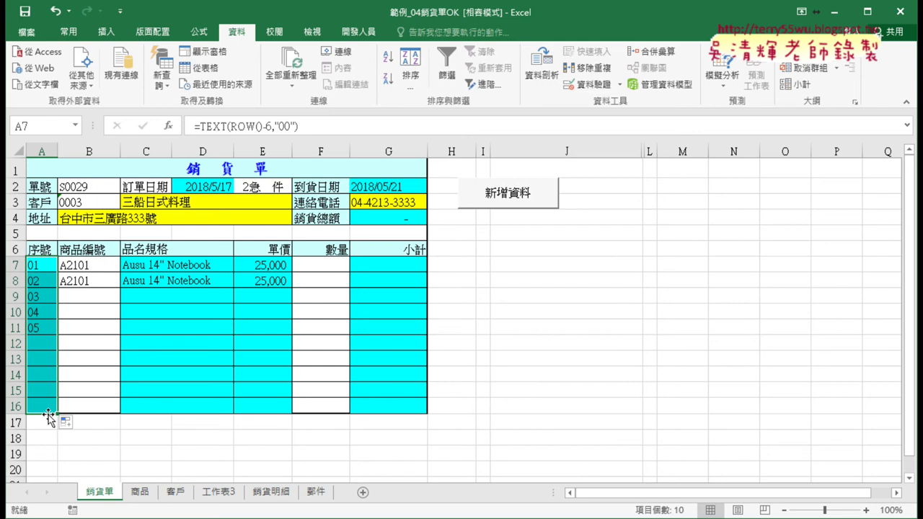
- Cut the TEXT expression from A7's formula and insert an IF function
left_click(46, 266)
left_click_drag(199, 125, 403, 125)
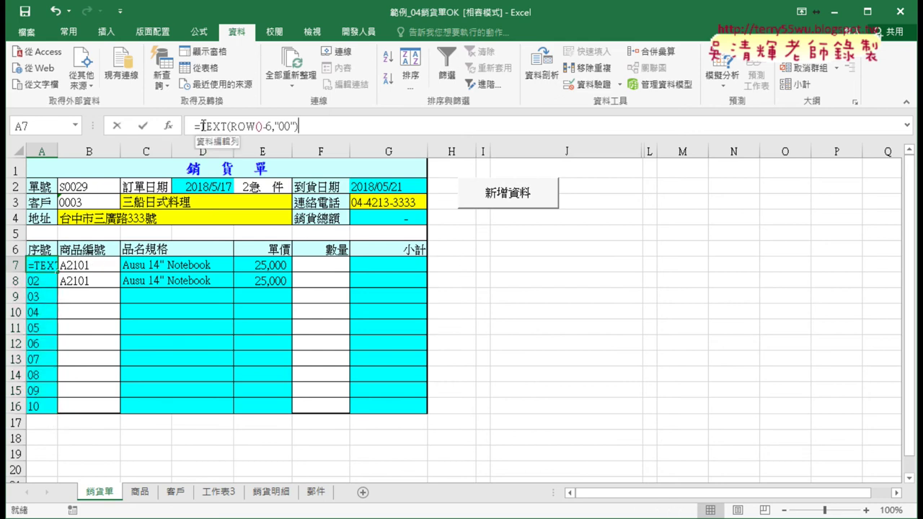
right_click(310, 126)
left_click(339, 131)
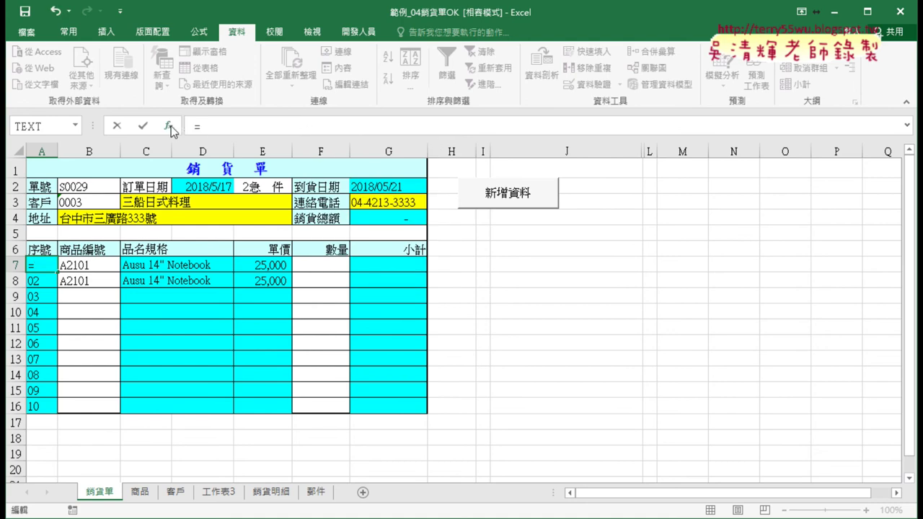
left_click(168, 126)
left_click(662, 160)
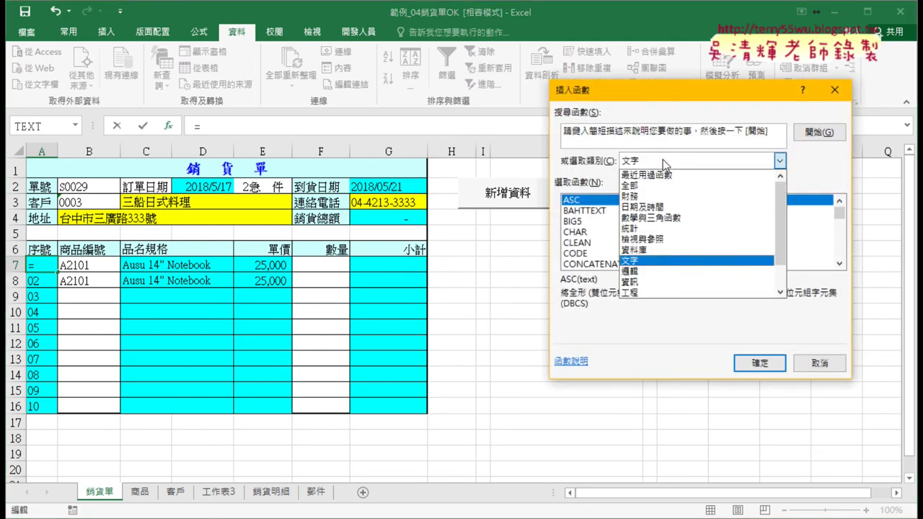
left_click(661, 272)
double_click(600, 221)
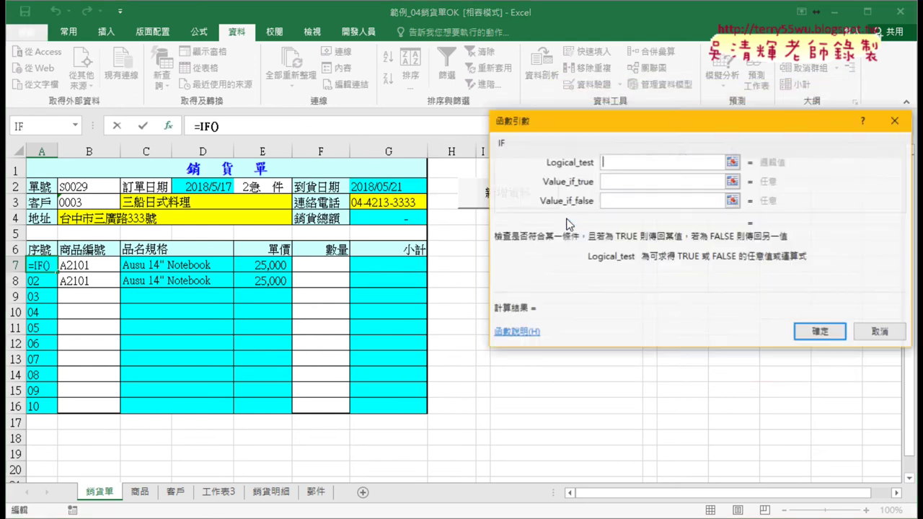
- Complete A7 as =IF(B7="","",TEXT(ROW()-6,"00")) and fill it down to A16
left_click(100, 265)
type("ㄦ")
key("BackSpace")
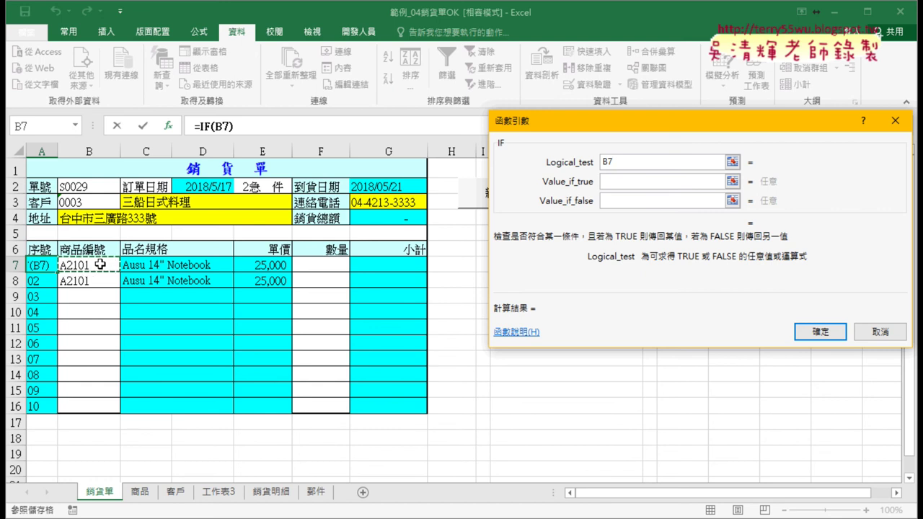
type("=\"\"")
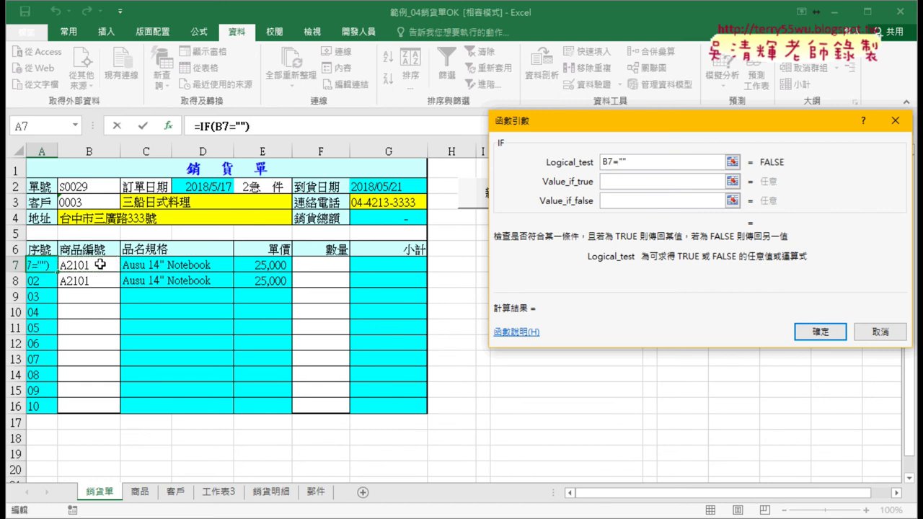
key("Tab")
type("\"\"")
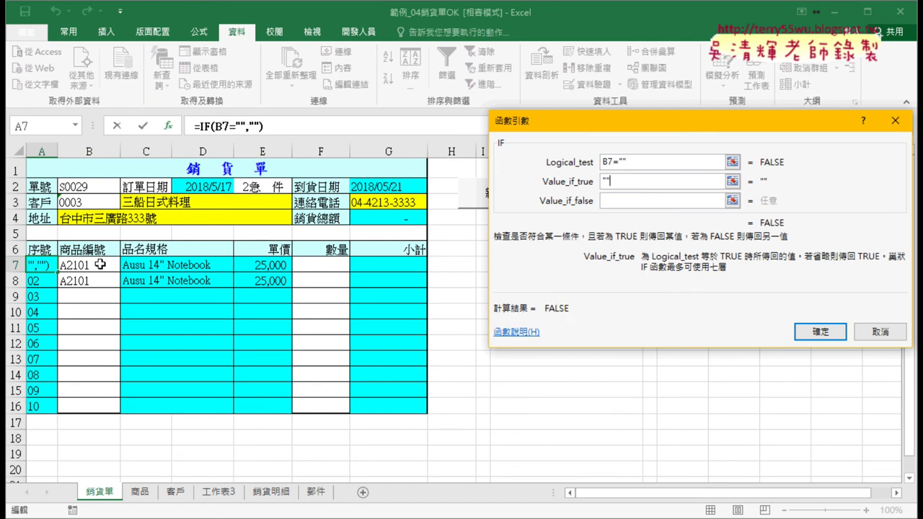
key("Tab")
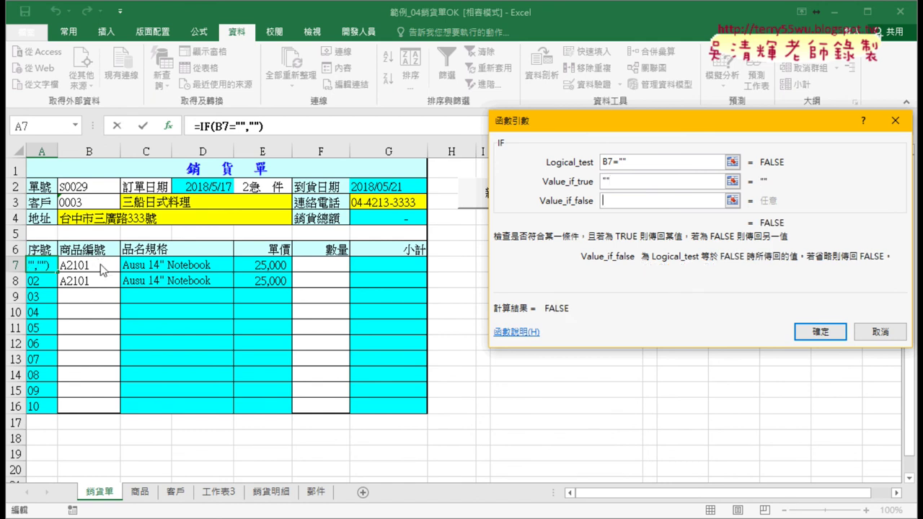
type("TEXT(ROW()-6,\"00\")")
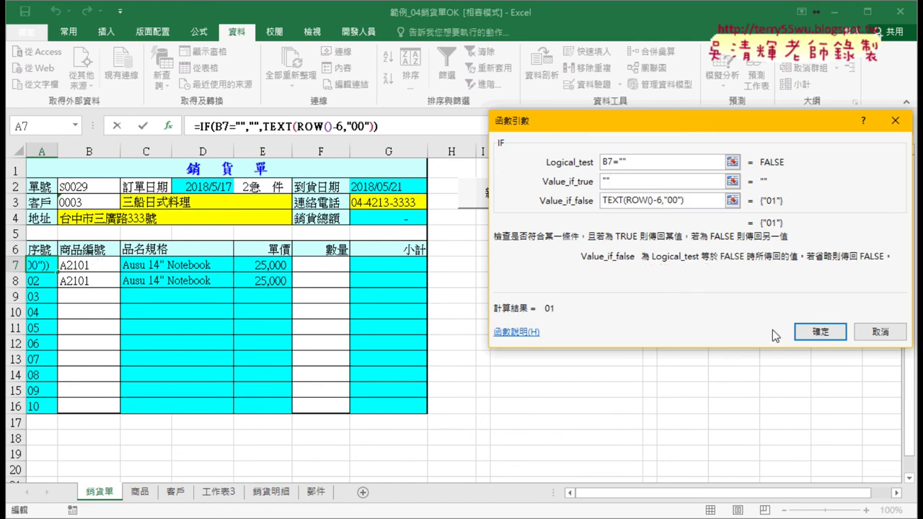
left_click(821, 333)
left_click_drag(57, 273, 58, 412)
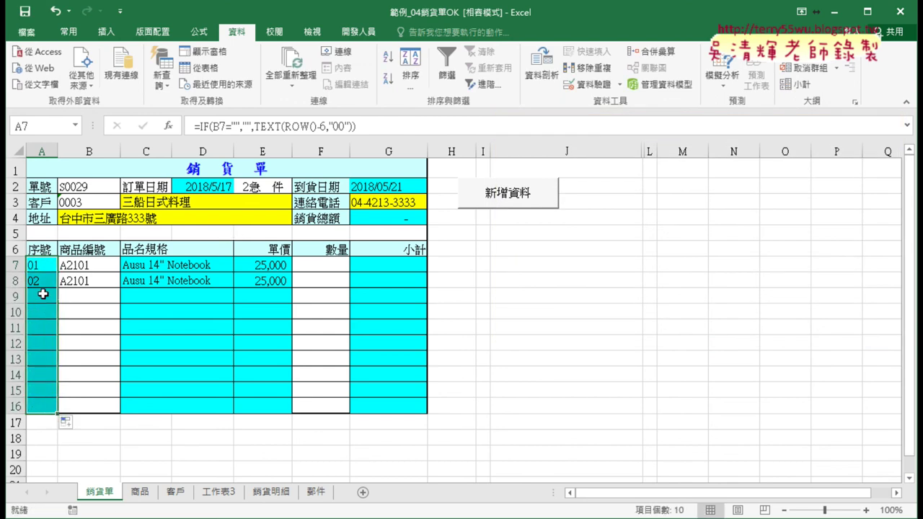
left_click(87, 295)
- Add A2101 in B9 and change F7's validation list to 1,2,3,4,5,6,7,8,9,10
left_click(128, 297)
left_click(85, 311)
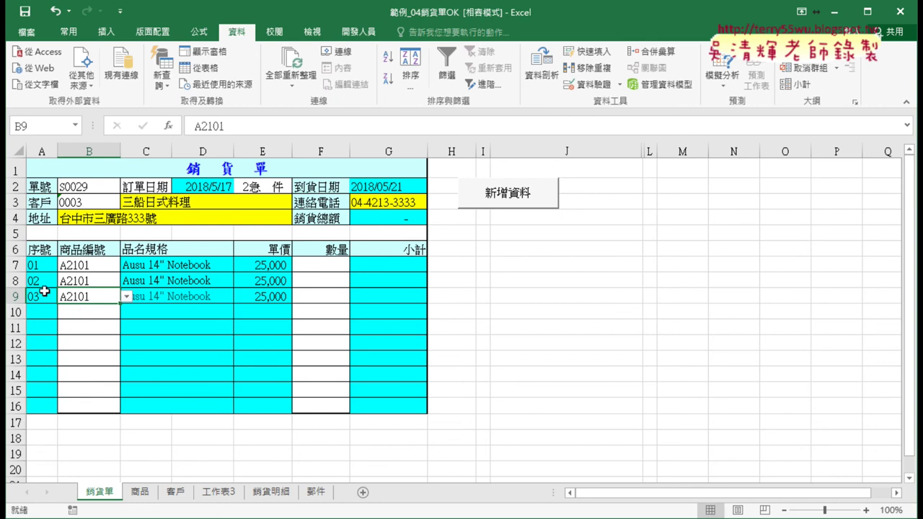
left_click(338, 267)
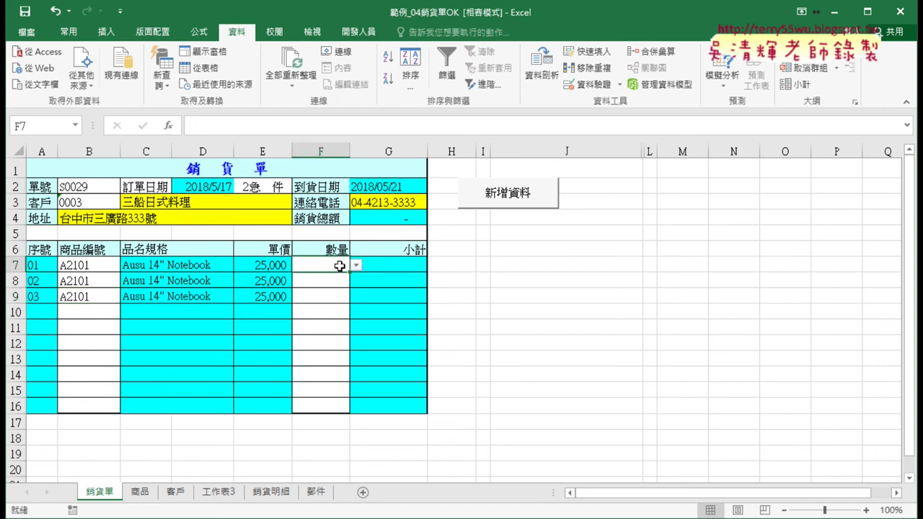
left_click(598, 84)
double_click(641, 254)
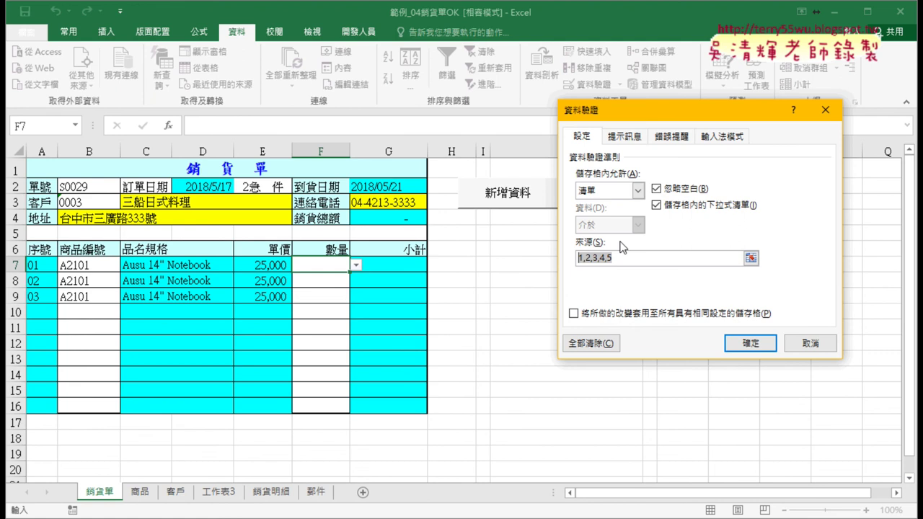
left_click(651, 255)
type(",6,7,8,9,10")
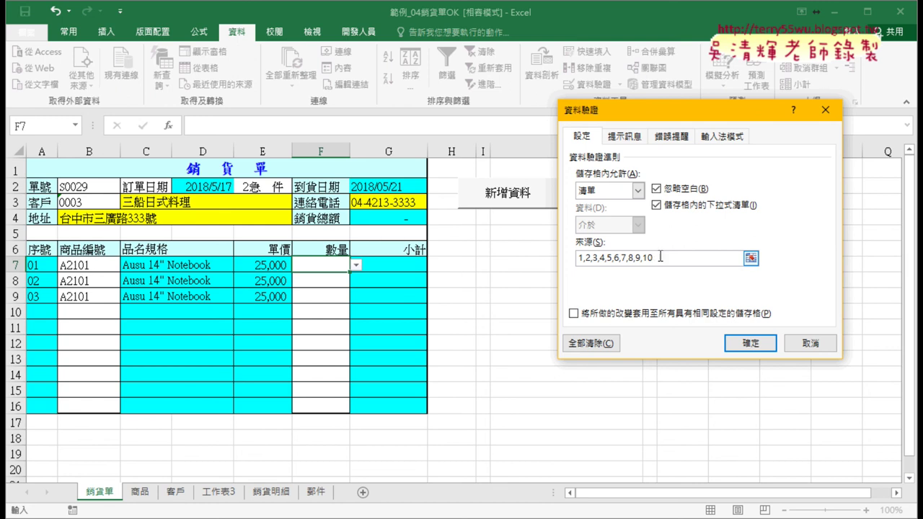
left_click(750, 343)
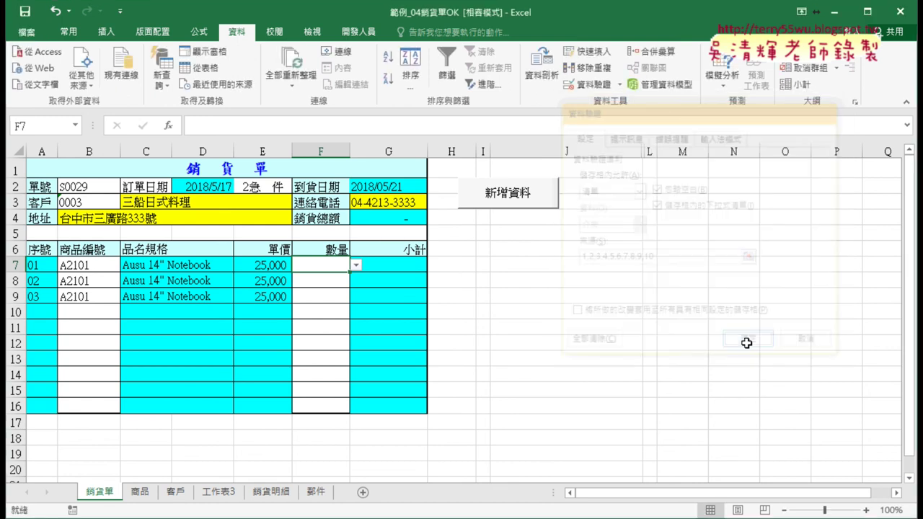
- Set F7's quantity to 4 and check the G7 subtotal and E7 price formulas
left_click(357, 265)
scroll(350, 310, "down", 1)
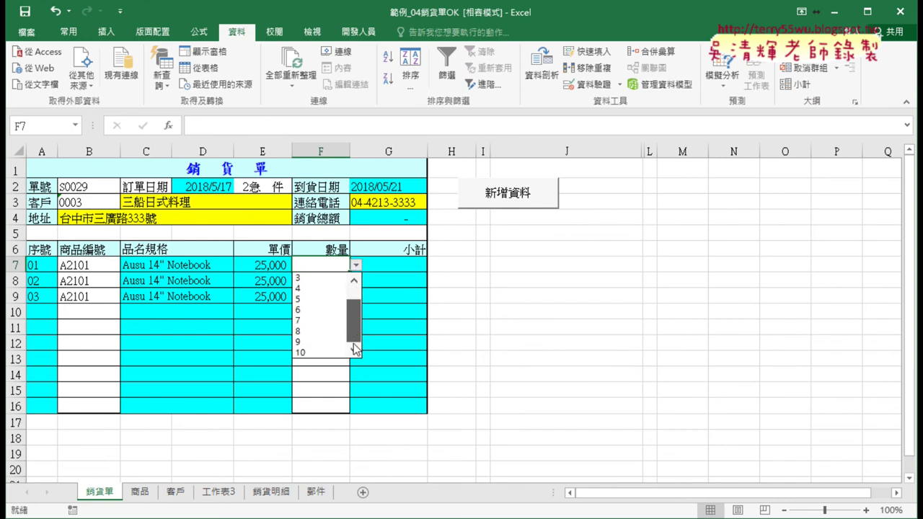
left_click(332, 287)
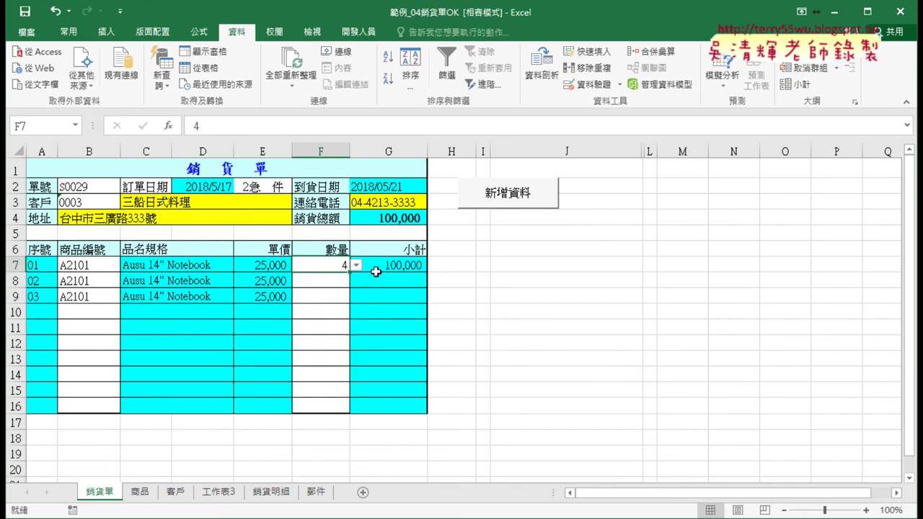
left_click(410, 264)
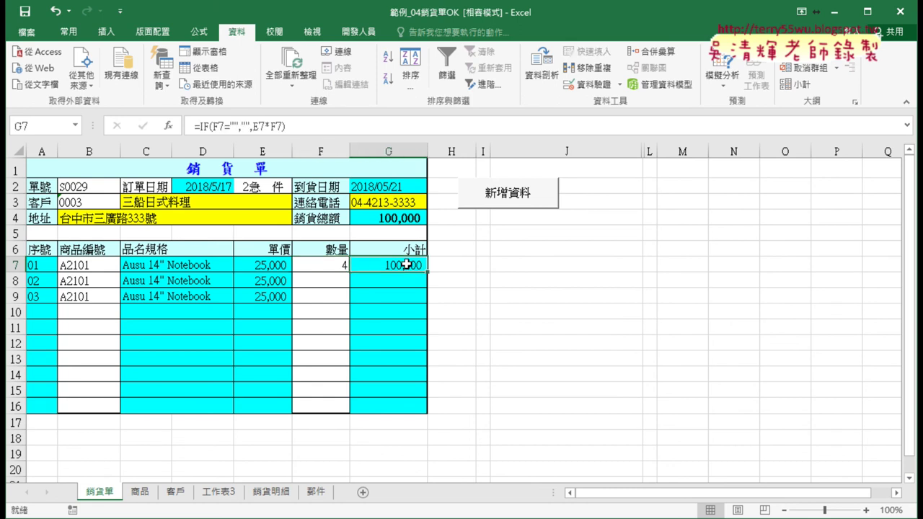
left_click(278, 265)
left_click(328, 265)
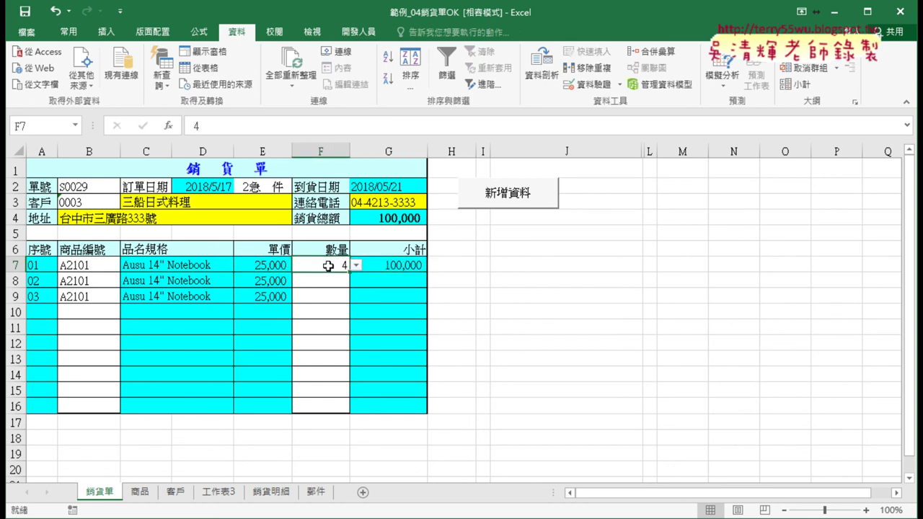
left_click(412, 264)
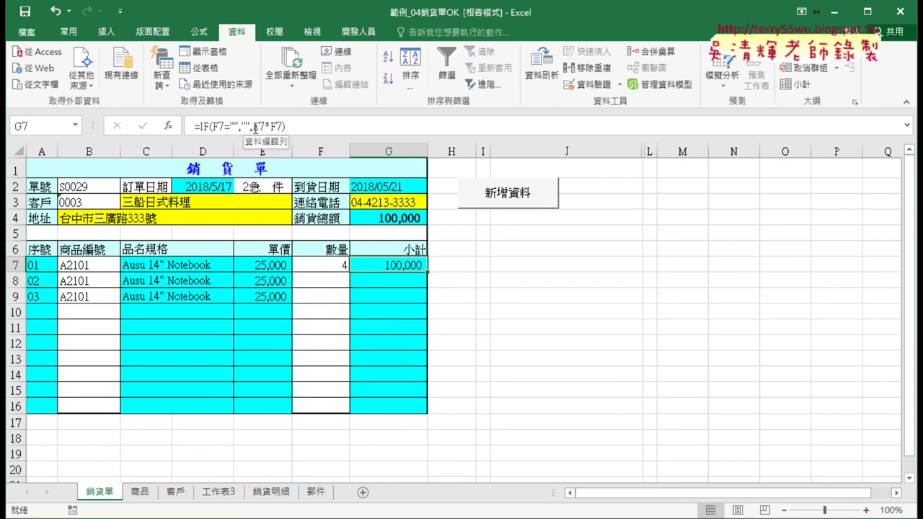
- Set F8 to 3 and F9 to 4, then review G7:G16 and G4's =SUM(G7:G16)
left_click(340, 279)
left_click(355, 280)
left_click(337, 317)
left_click(336, 295)
left_click(355, 297)
left_click(337, 338)
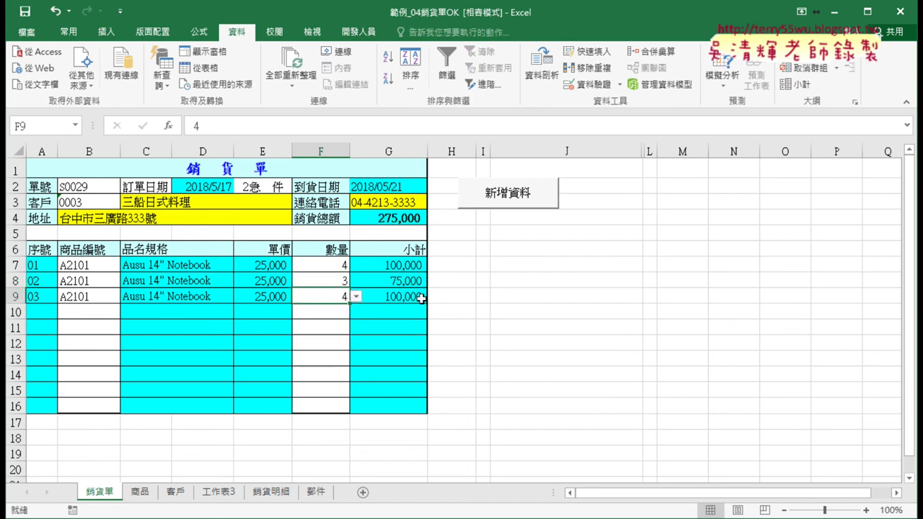
left_click_drag(409, 264, 407, 407)
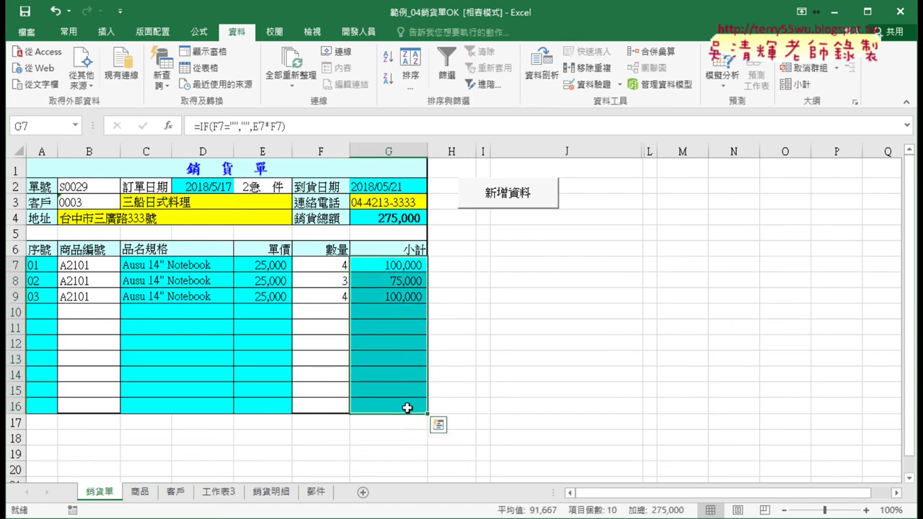
left_click(393, 217)
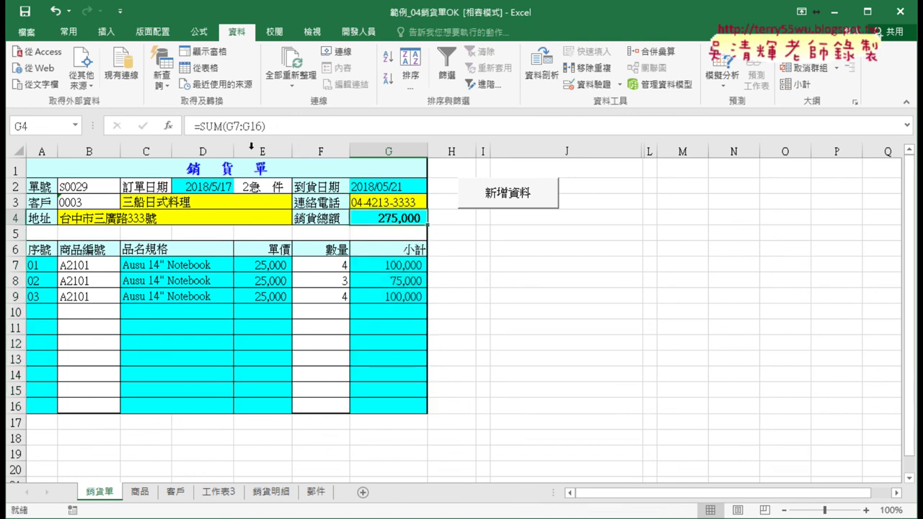